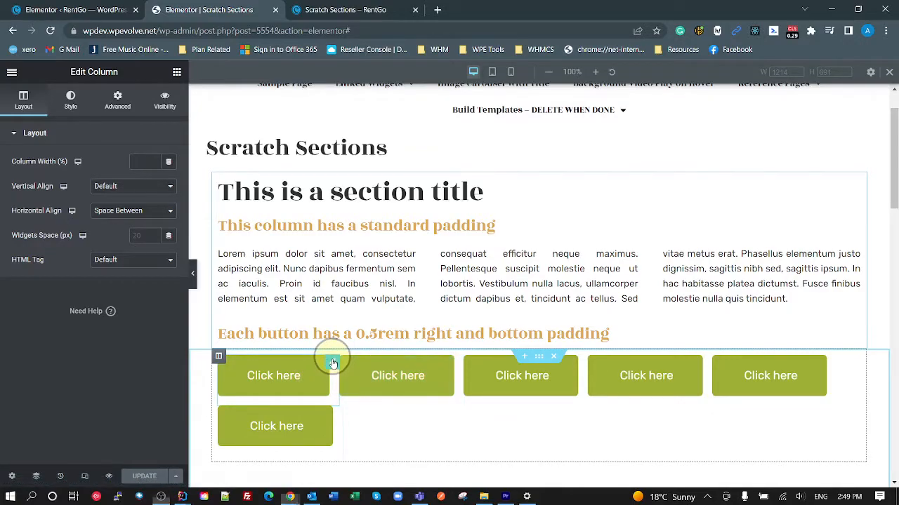
- Open the first button's advanced layout settings and look over the example button sections further down the page
left_click(332, 361)
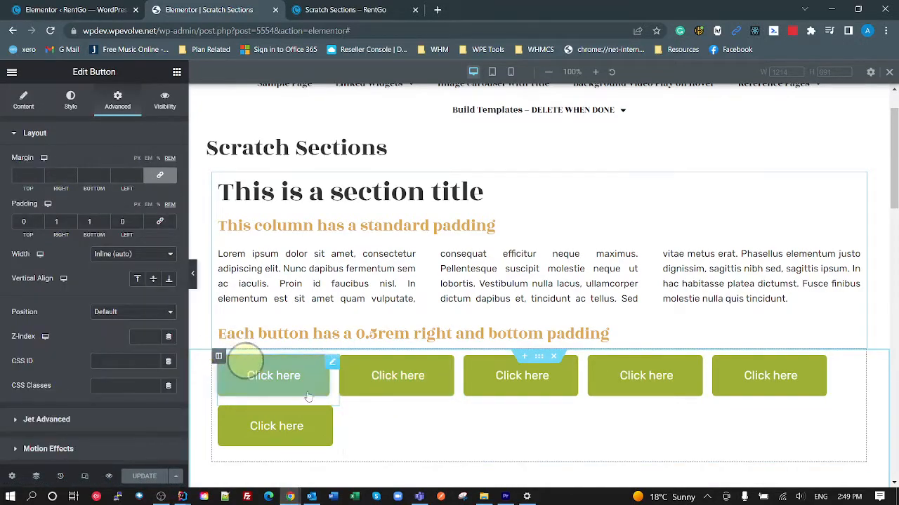
left_click_drag(340, 377, 355, 362)
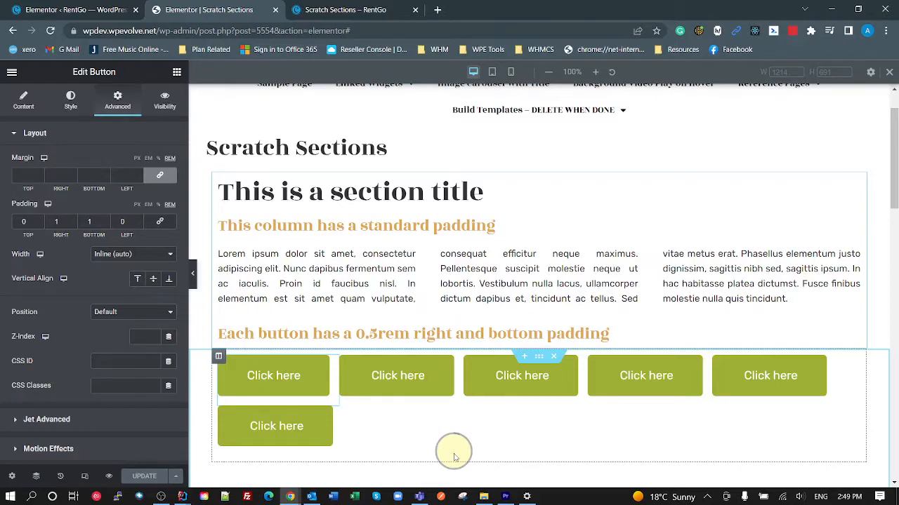
scroll(537, 407, "down", 10)
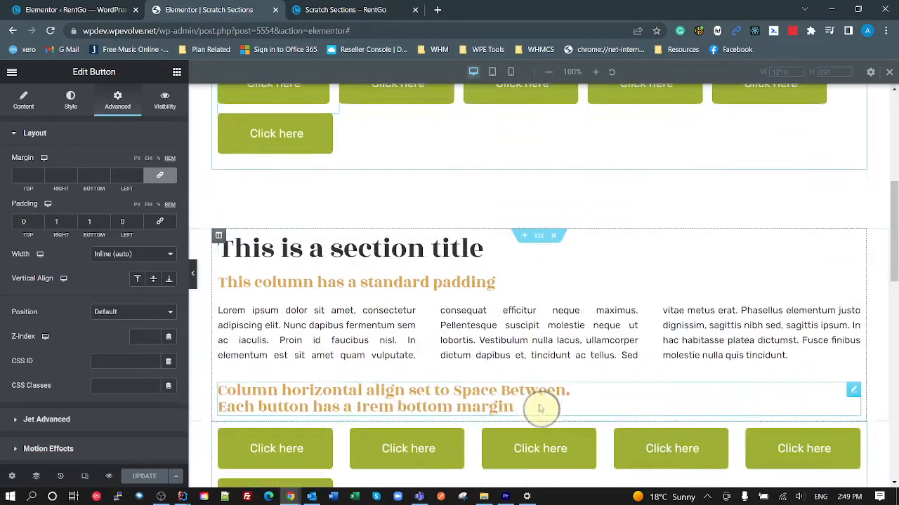
scroll(538, 415, "down", 3)
scroll(533, 414, "up", 15)
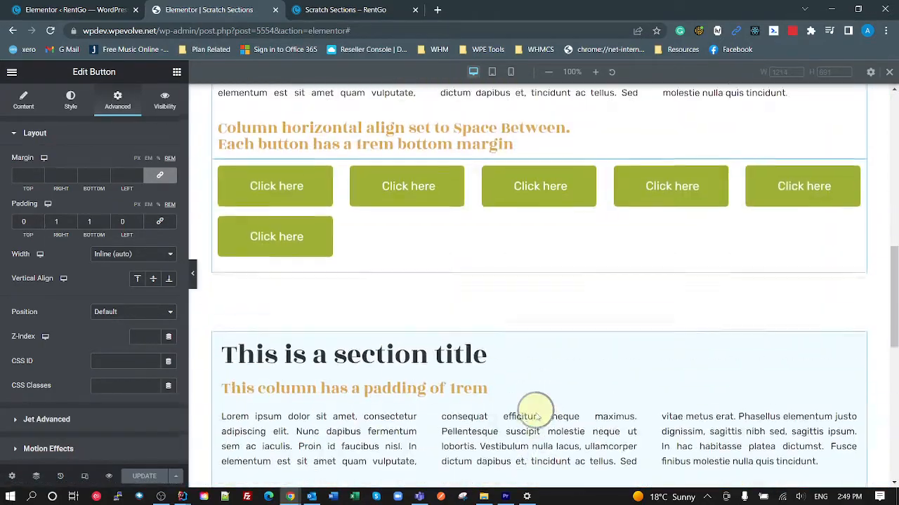
scroll(529, 433, "up", 2)
scroll(526, 430, "down", 2)
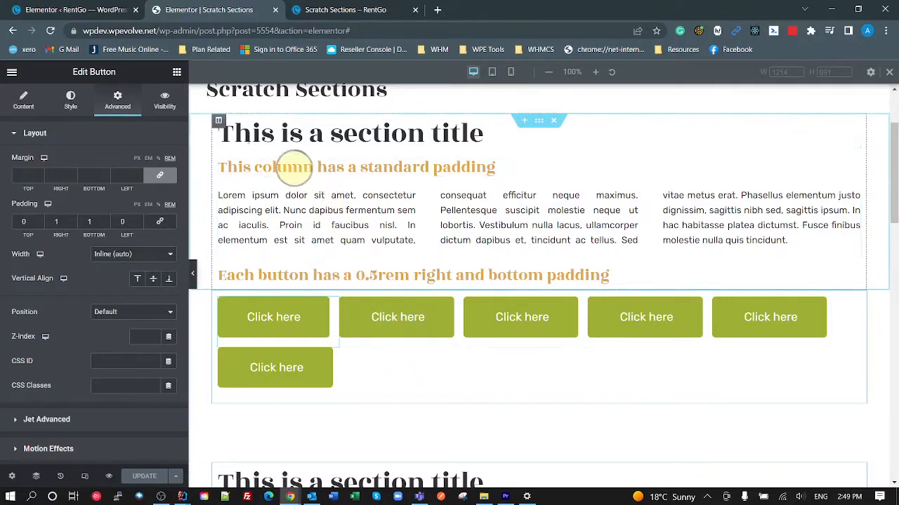
- Inspect the settings of the first section's text column and buttons column, and check the padding of its first button
left_click(218, 125)
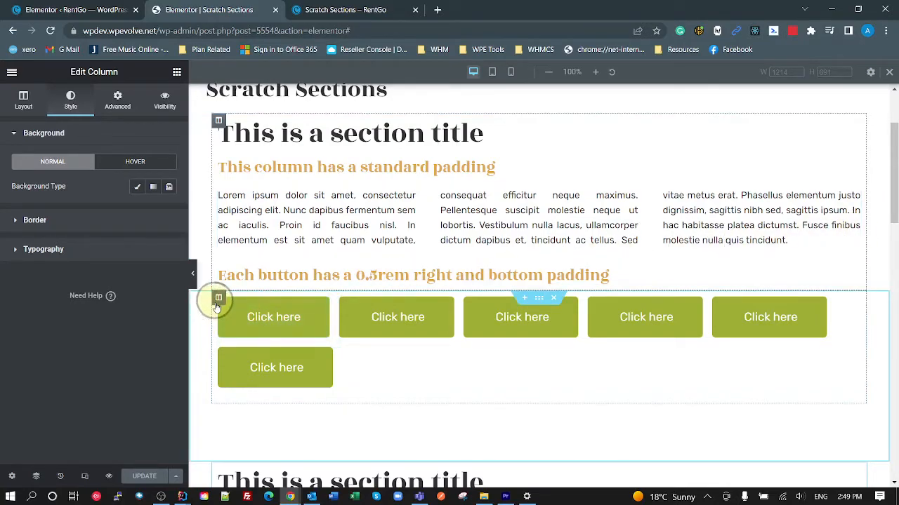
left_click(218, 299)
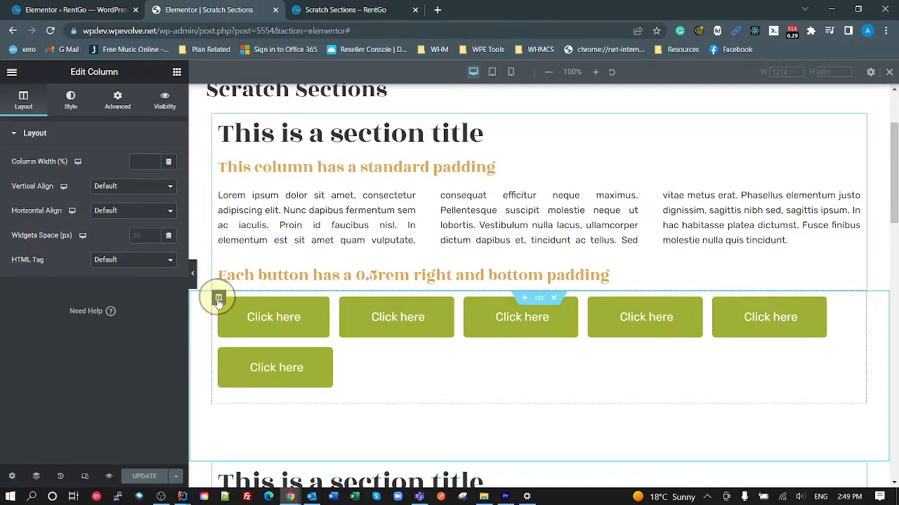
left_click(376, 275)
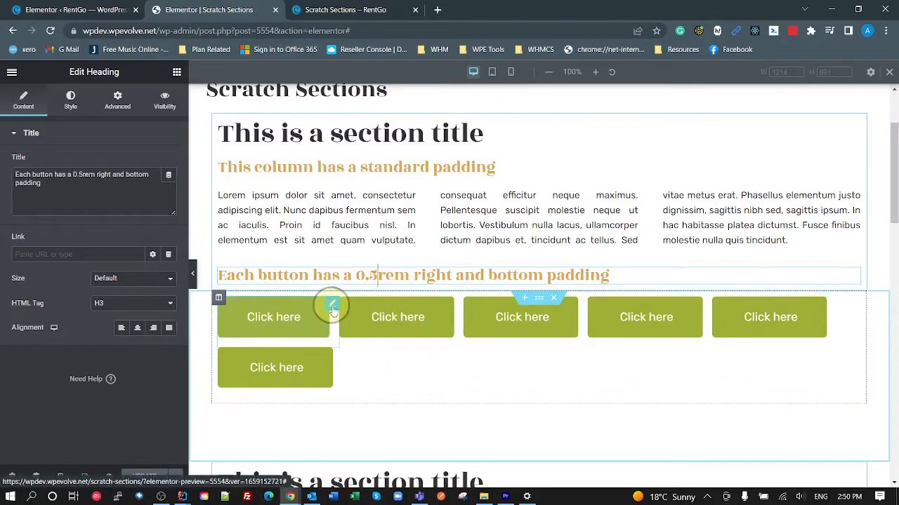
left_click(331, 303)
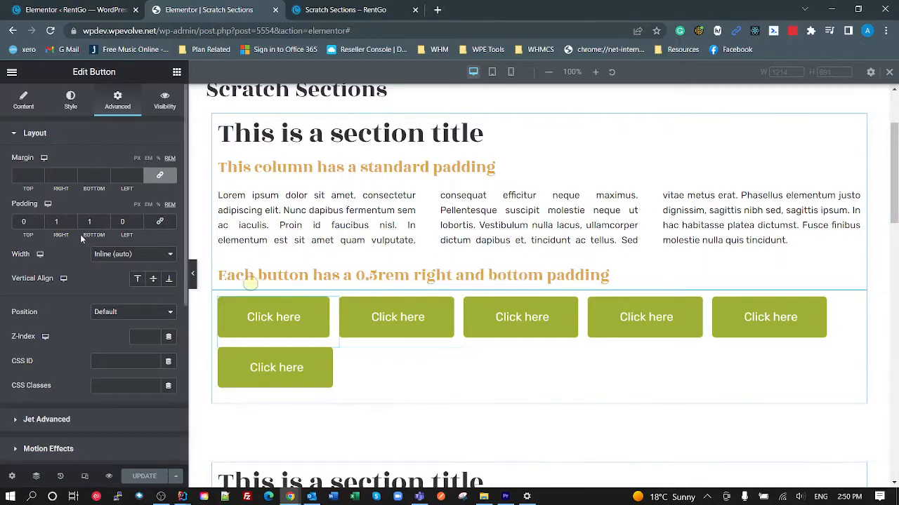
- Correct the heading above the first section's buttons to read "Each button has a 1rem right and bottom padding" and update the page
left_click(372, 276)
left_click(362, 276)
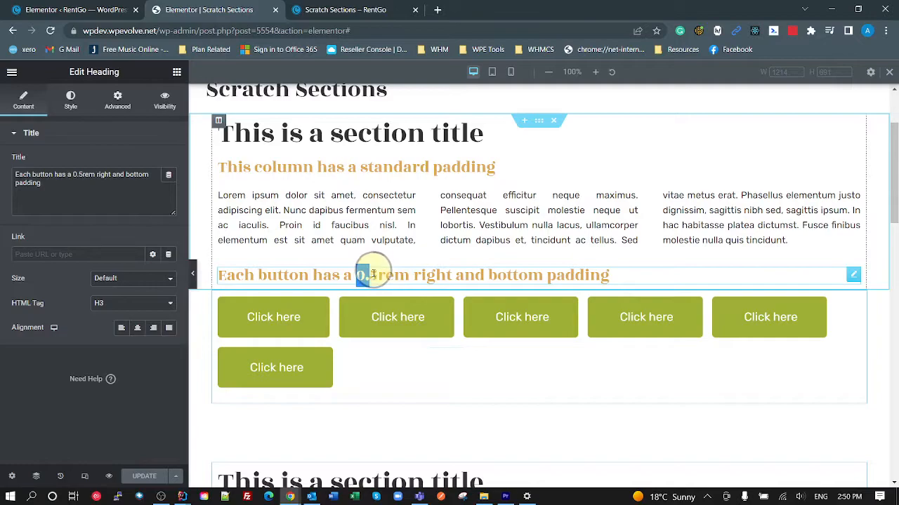
left_click_drag(361, 276, 368, 276)
type("1")
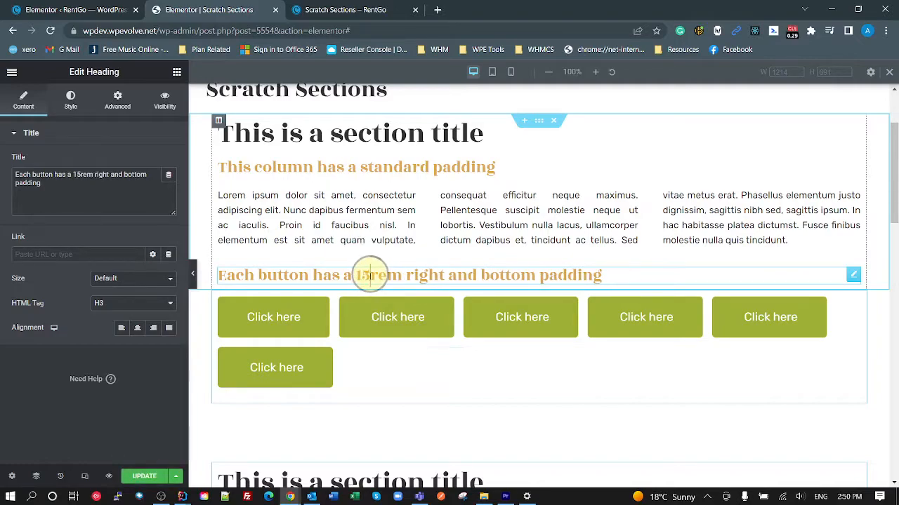
key("Delete")
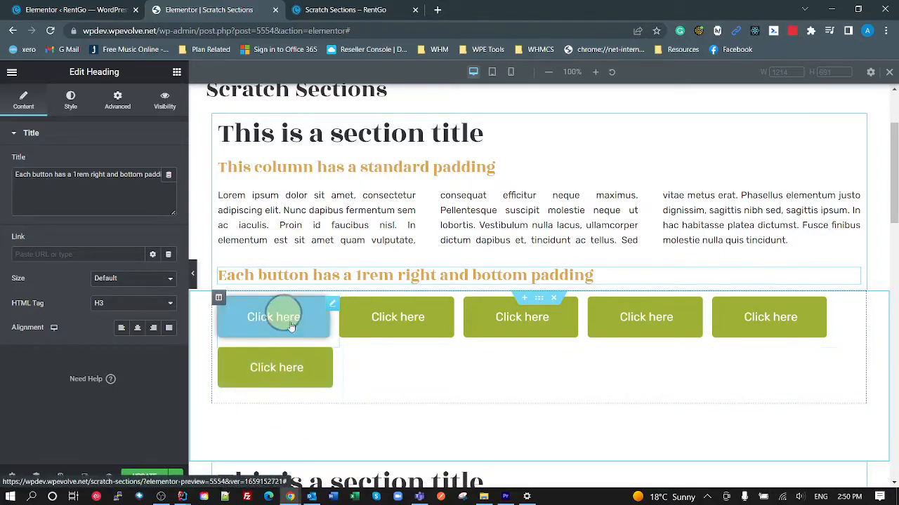
left_click(145, 477)
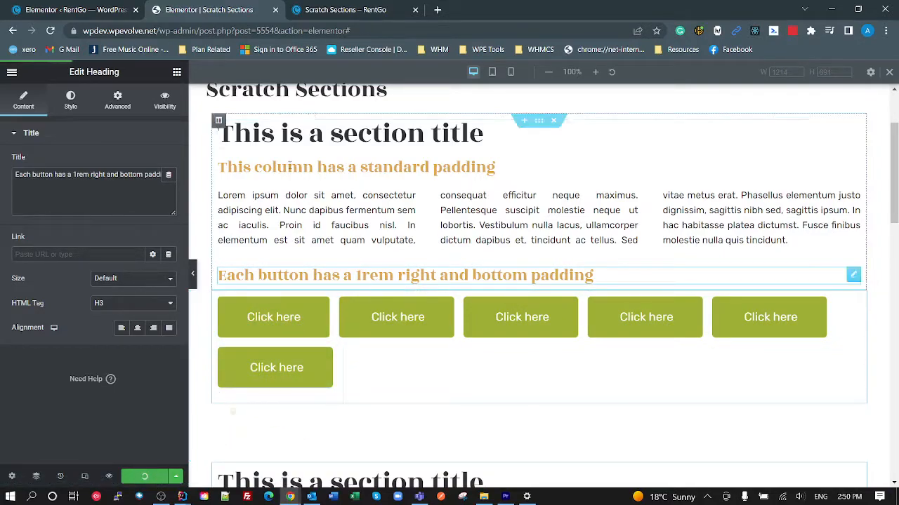
- Switch to the live Scratch Sections page and check how the first section's buttons wrap at viewport widths of about 1053 and 1265 px
left_click(360, 14)
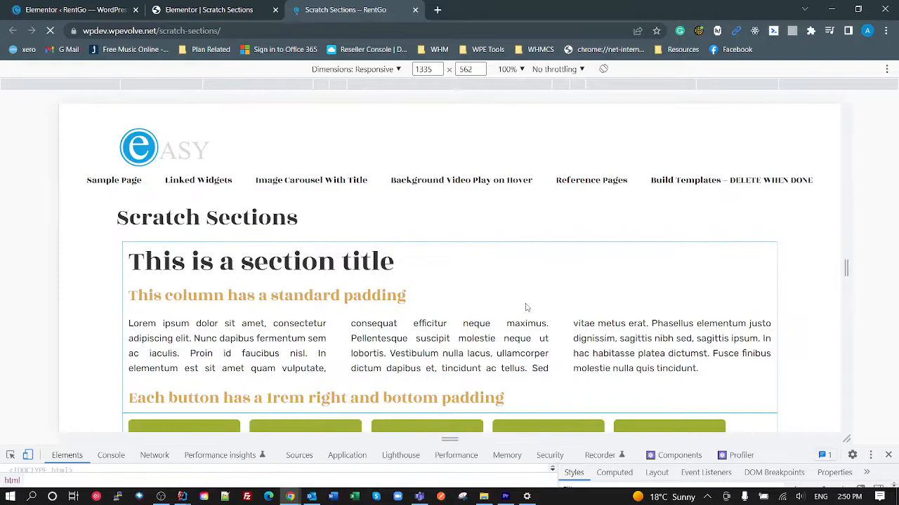
scroll(533, 309, "down", 1)
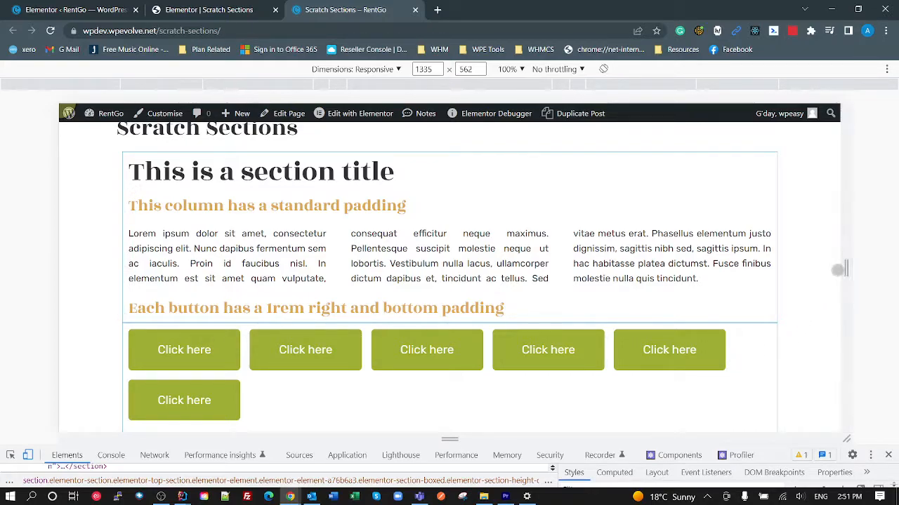
left_click_drag(845, 269, 762, 280)
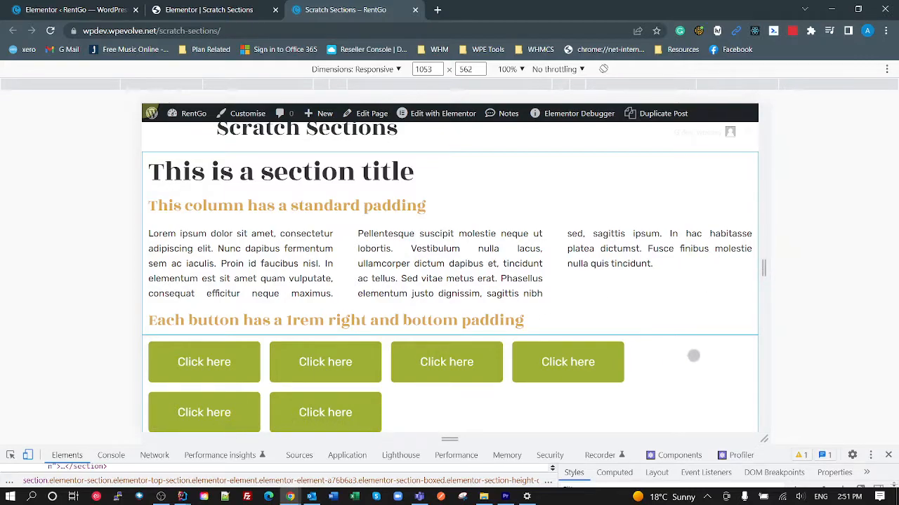
left_click_drag(761, 269, 824, 281)
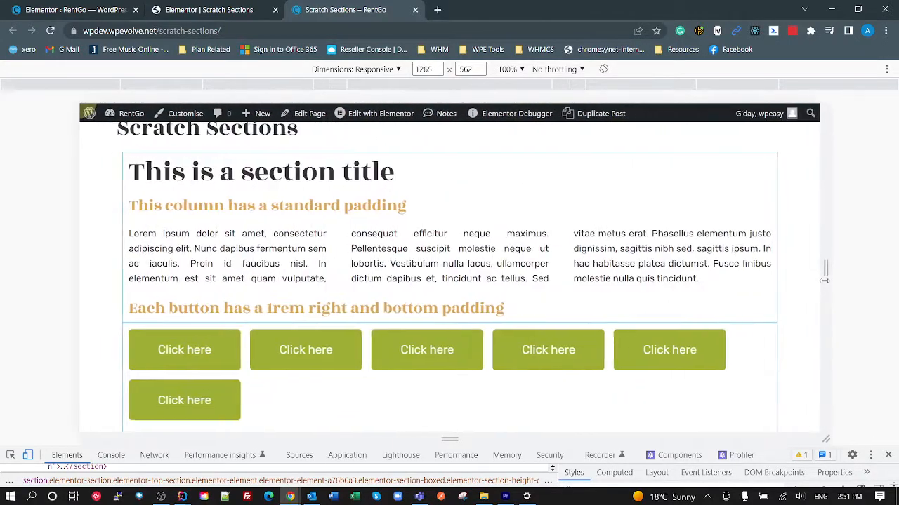
- In the Elementor editor, try Space Between as the first section's buttons column horizontal alignment and set it back to Default
left_click(252, 11)
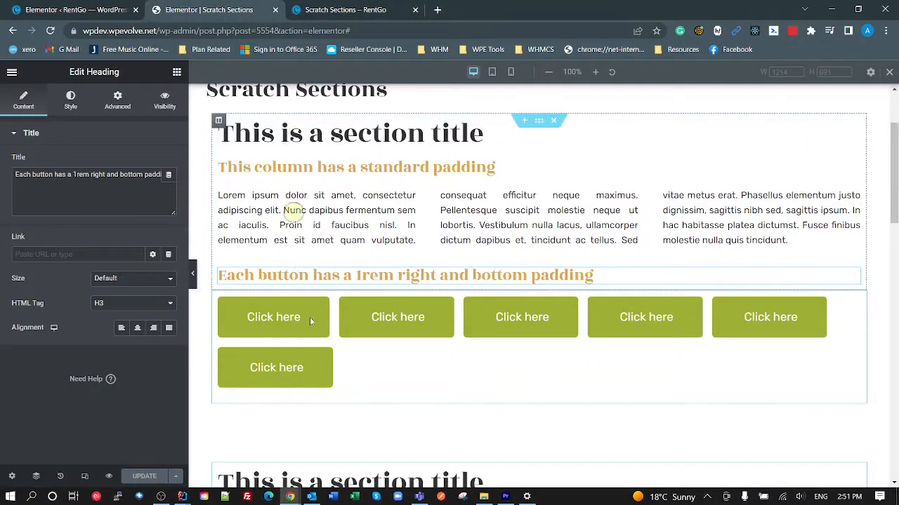
left_click(538, 298)
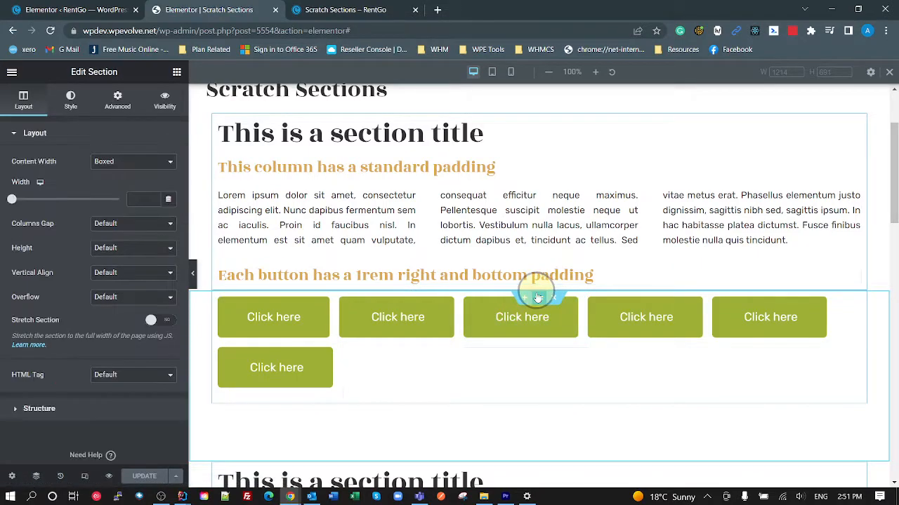
left_click(219, 300)
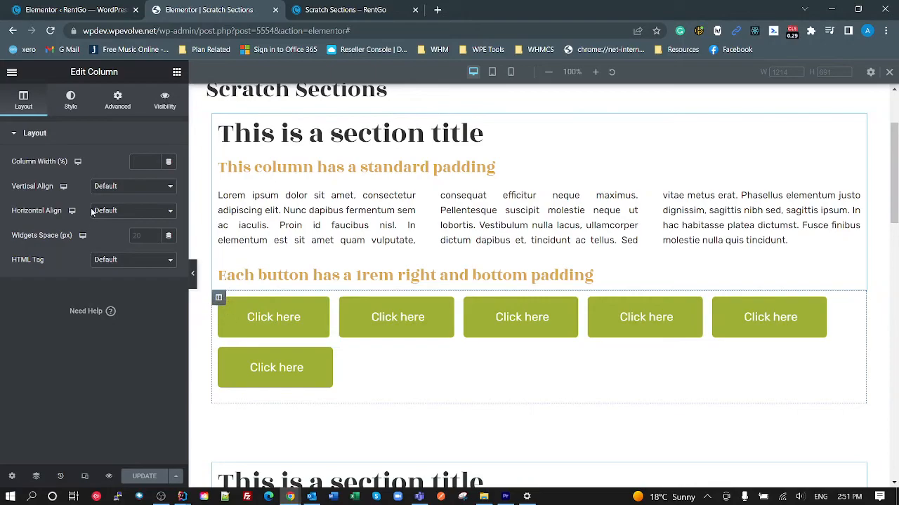
left_click(99, 211)
left_click(130, 261)
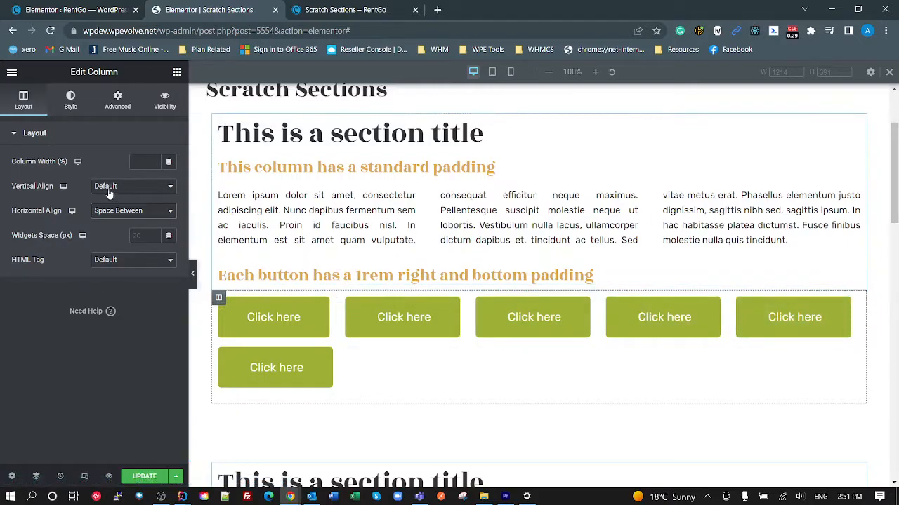
left_click(138, 216)
left_click(122, 224)
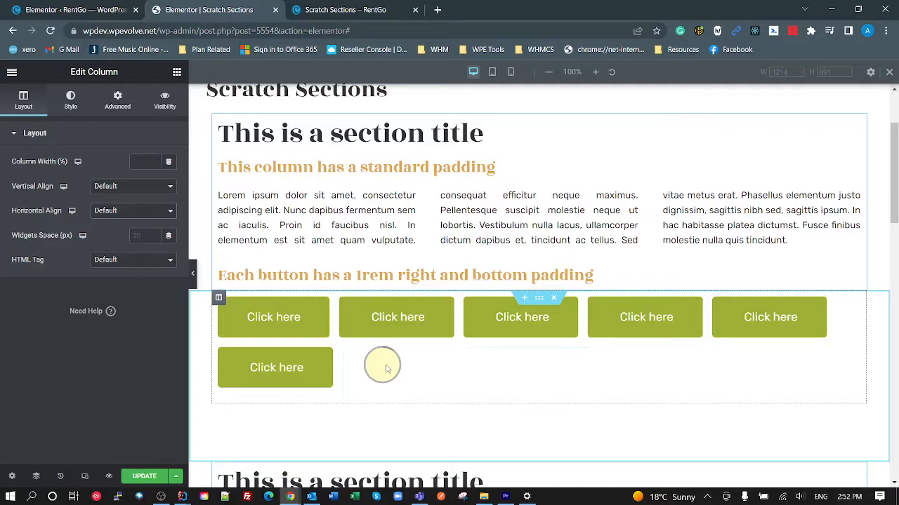
- Inspect the horizontal alignment of the second section's buttons column and the margin settings of its first button
scroll(413, 363, "down", 3)
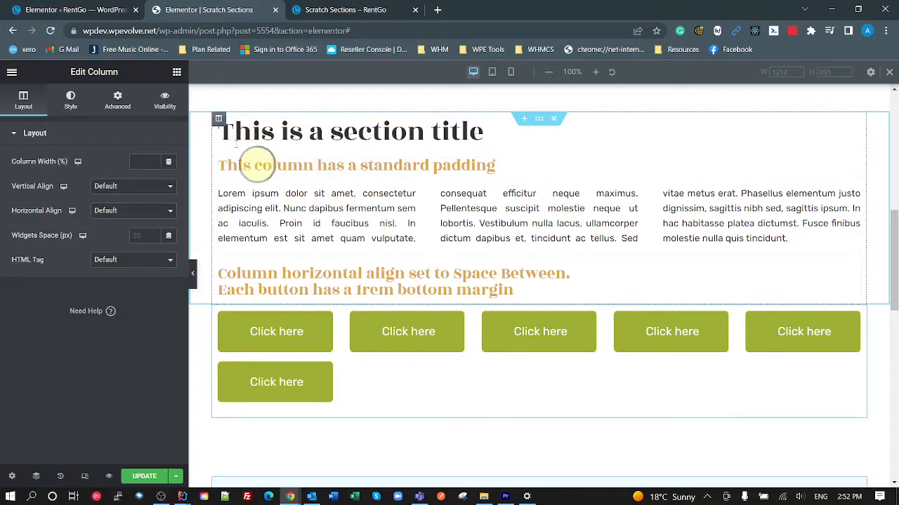
left_click(221, 312)
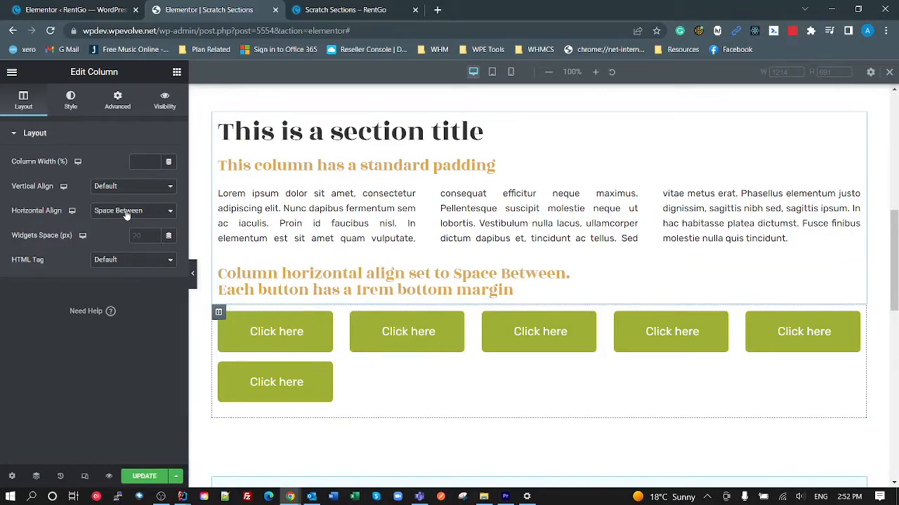
left_click(219, 311)
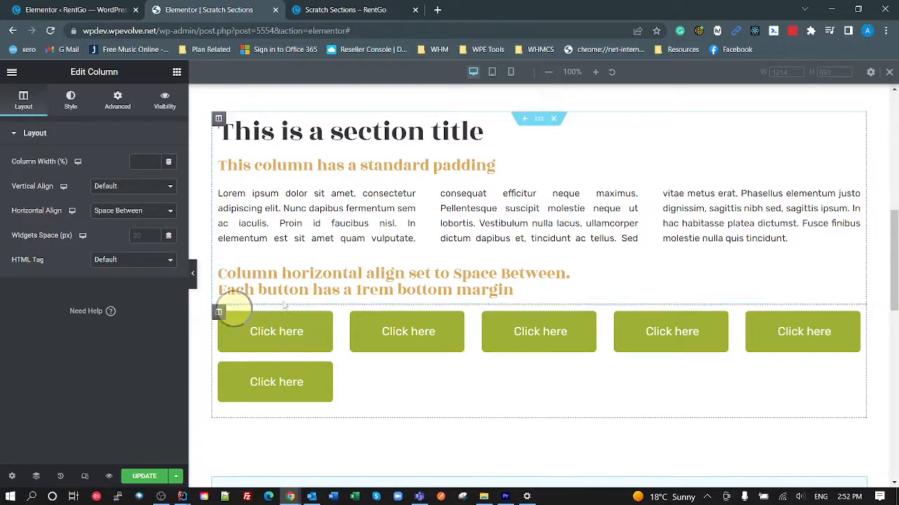
left_click(328, 318)
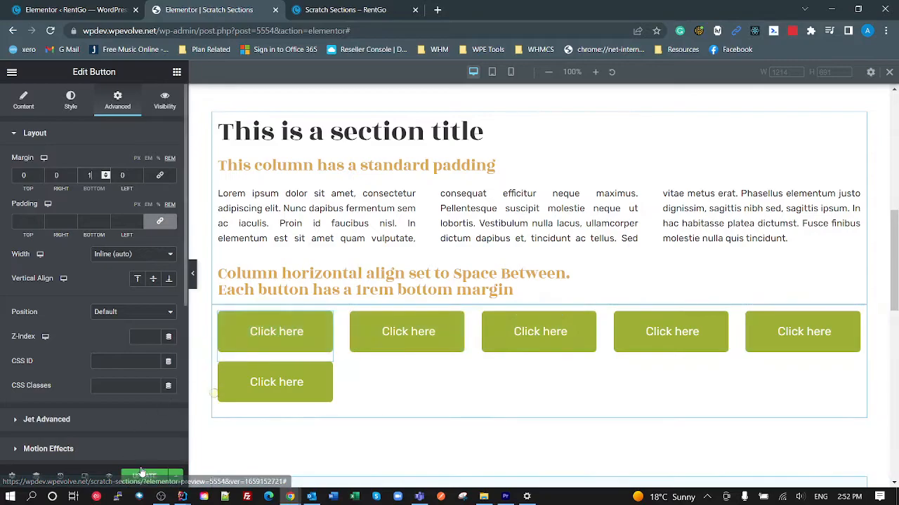
- On the live page, examine how the second section's buttons spread as the viewport narrows to about 947, 776 and 610 px, and compare the first section
left_click(358, 11)
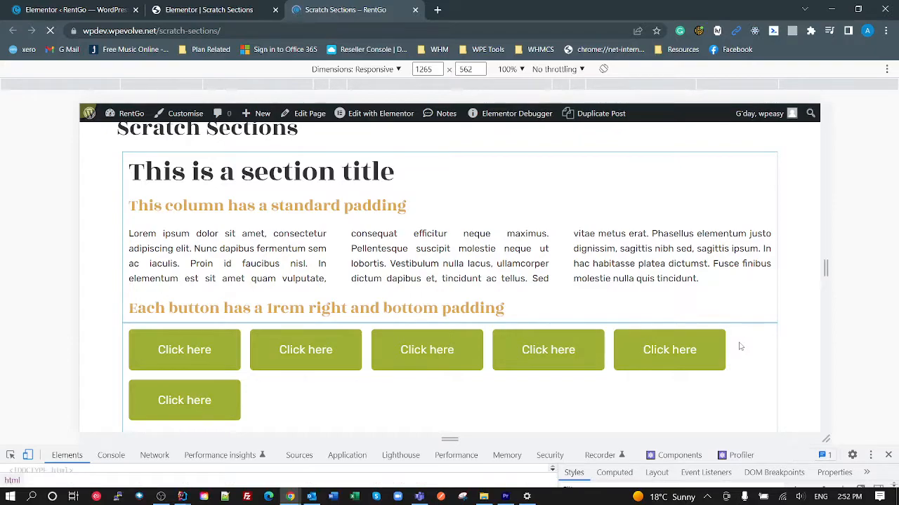
scroll(706, 344, "down", 2)
scroll(688, 339, "down", 3)
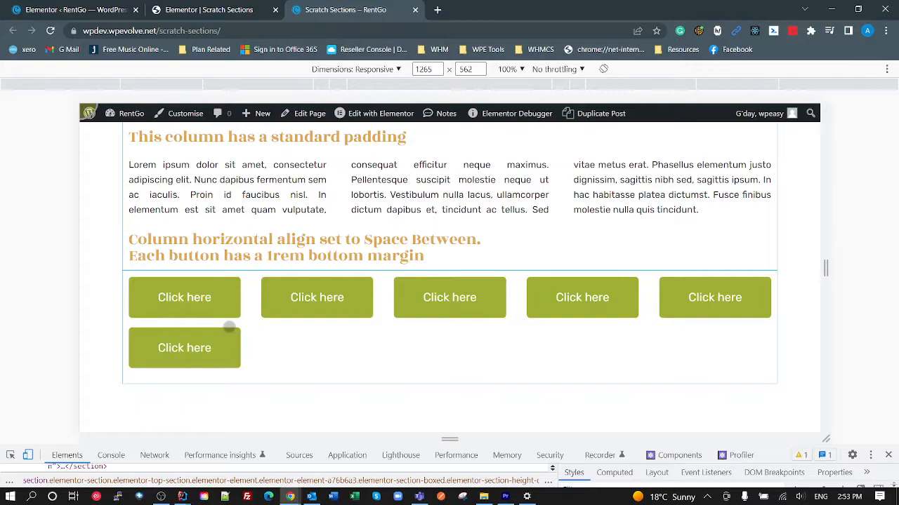
left_click_drag(829, 272, 736, 286)
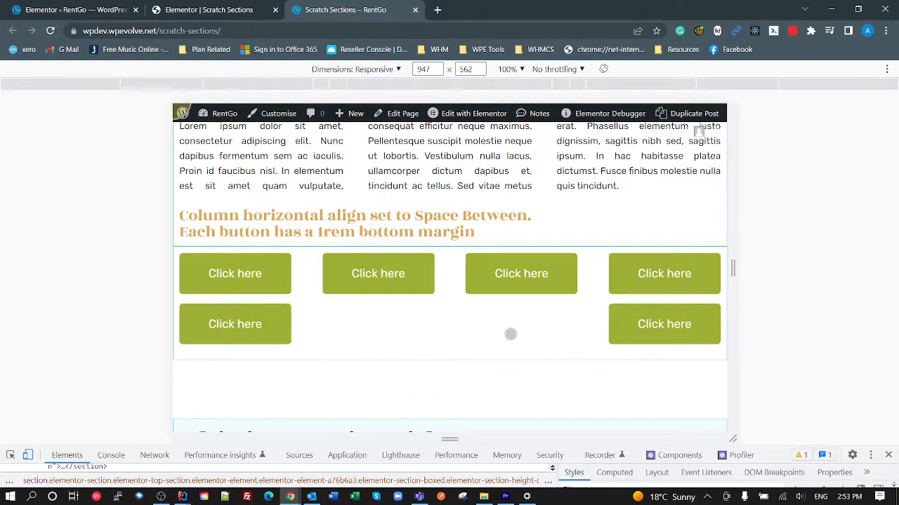
left_click_drag(732, 269, 682, 273)
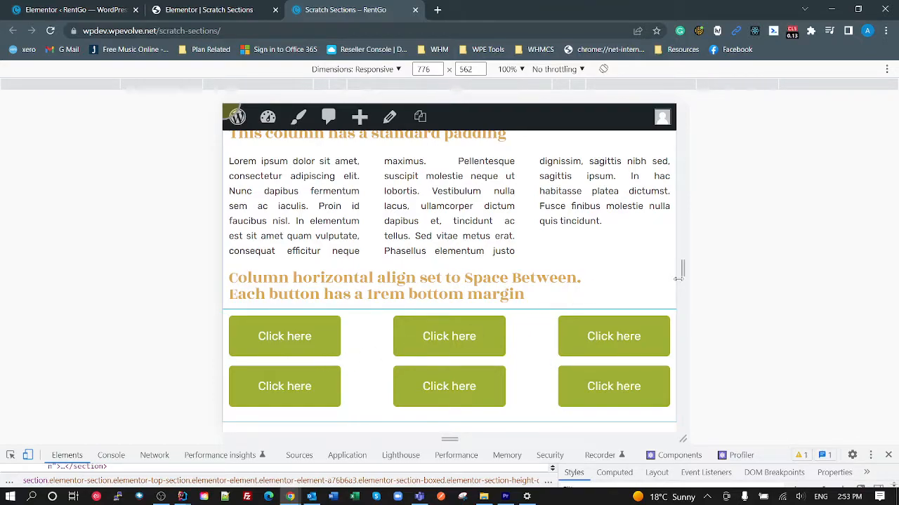
left_click_drag(678, 277, 633, 303)
scroll(607, 299, "down", 3)
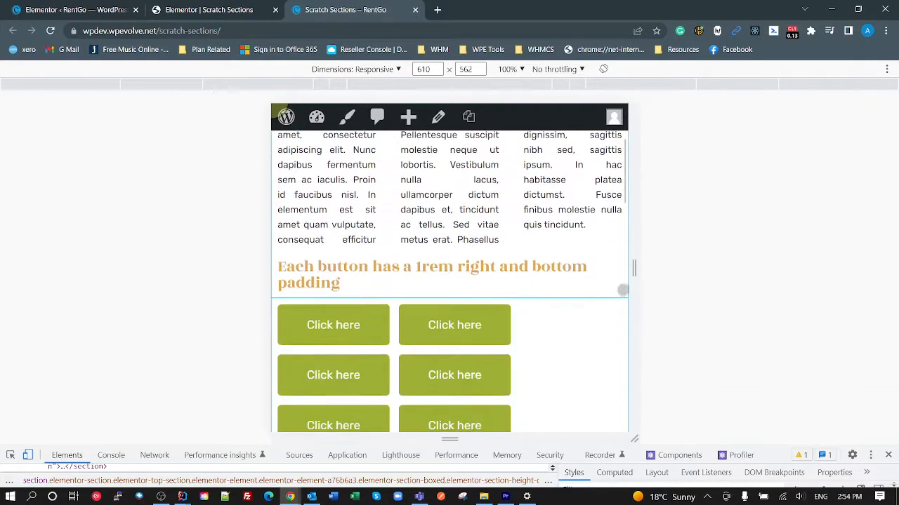
- Widen the responsive viewport to about 1313 px and review the first section's button row at that width
left_click_drag(634, 270, 840, 269)
scroll(590, 302, "down", 4)
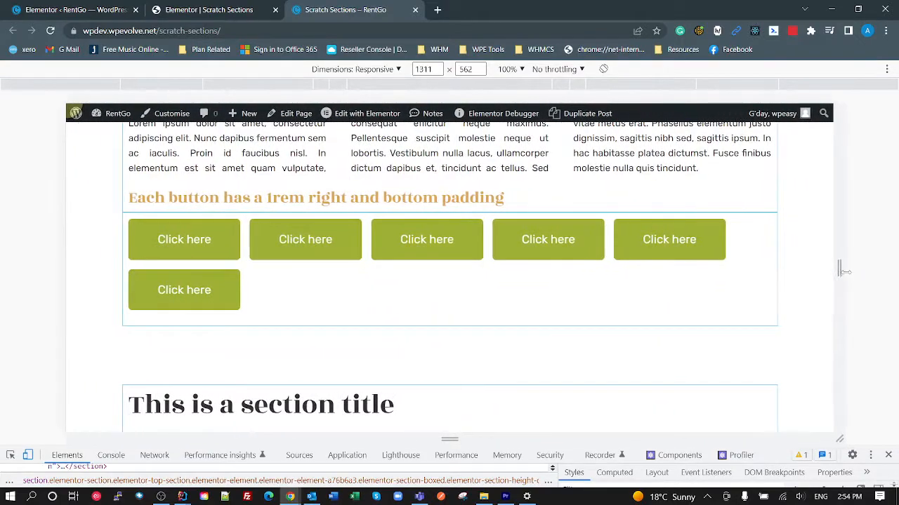
scroll(673, 279, "up", 2)
scroll(678, 284, "down", 2)
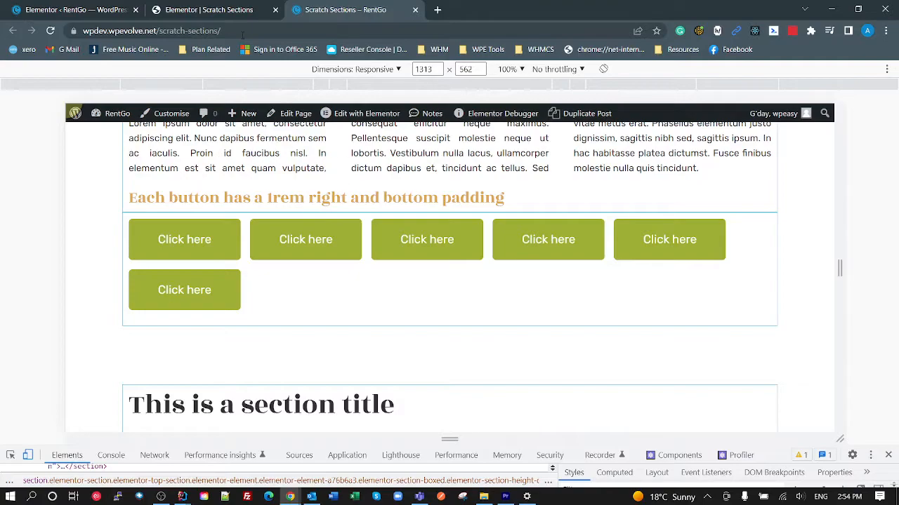
- In the Elementor editor, inspect the padding settings of the third section's text column, its buttons column and that column's first button
left_click(229, 12)
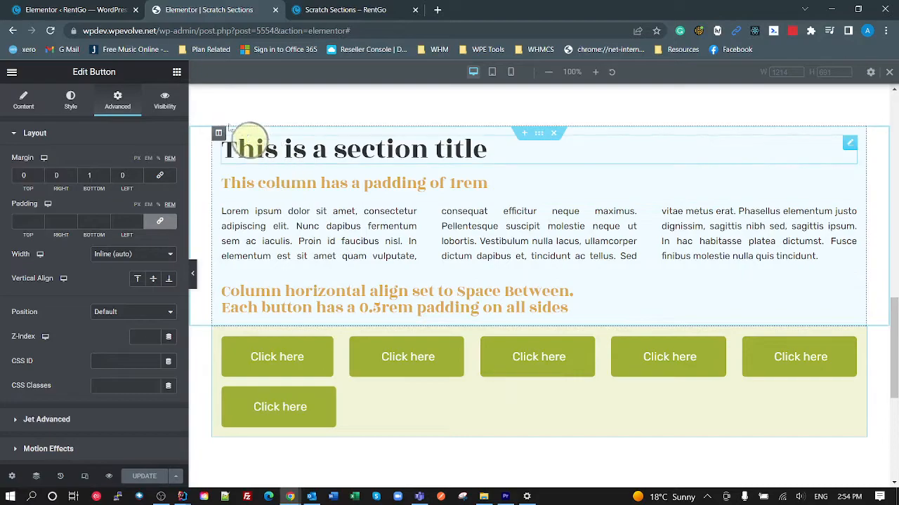
left_click(219, 134)
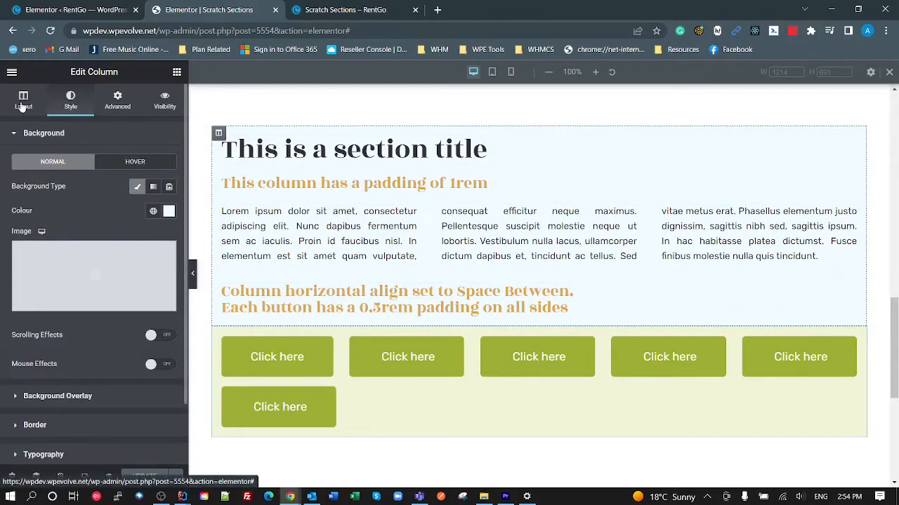
left_click(121, 100)
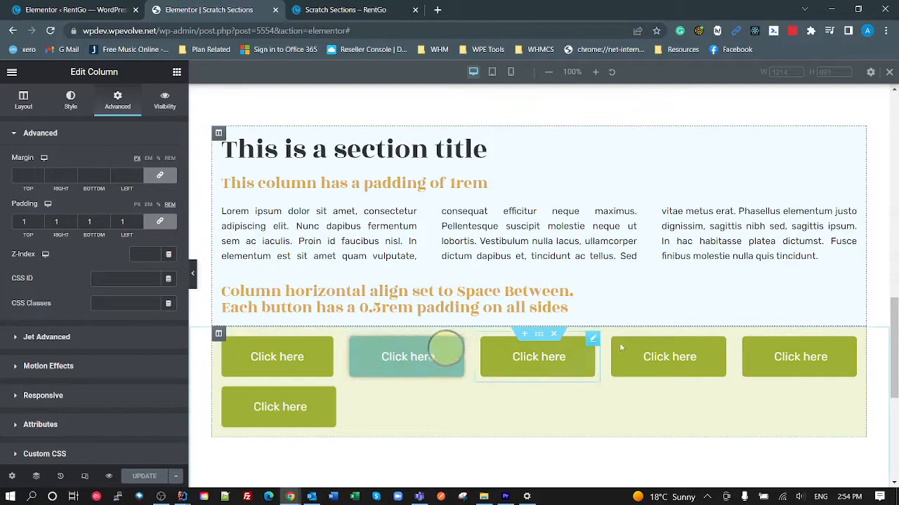
left_click(218, 336)
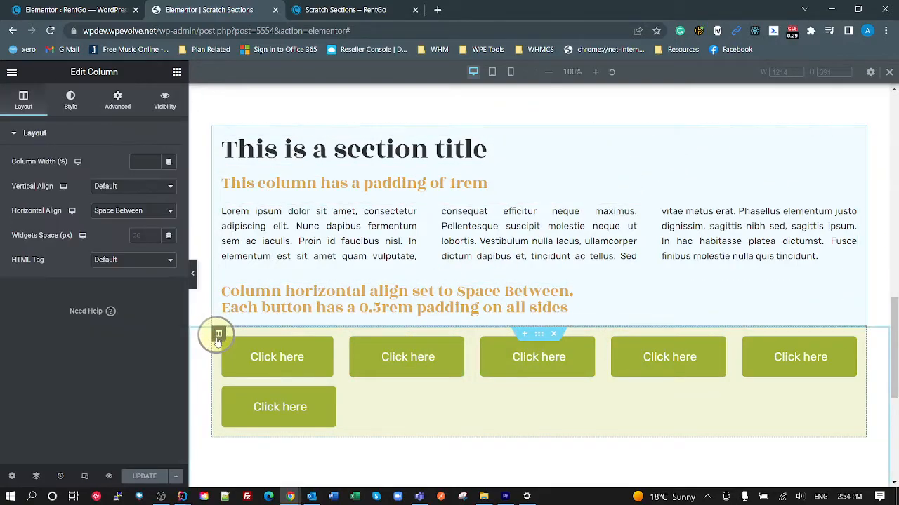
left_click(118, 98)
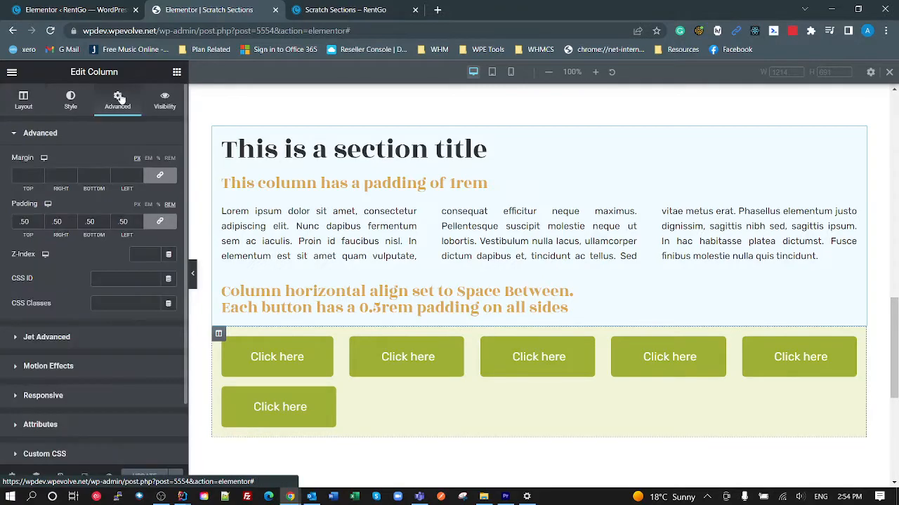
double_click(28, 222)
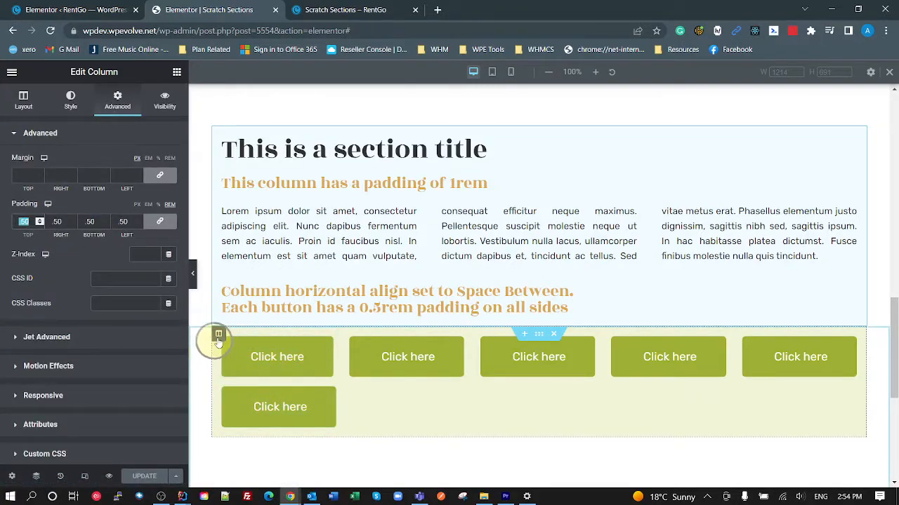
left_click(236, 357)
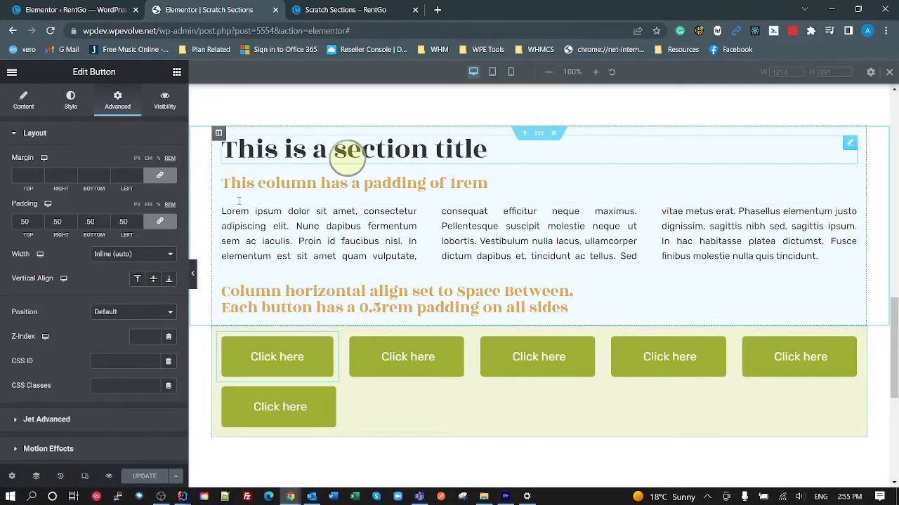
- Reload the live page and examine the third section's buttons at viewport widths of about 1150, 1342, 1065 and 996 px
left_click(375, 12)
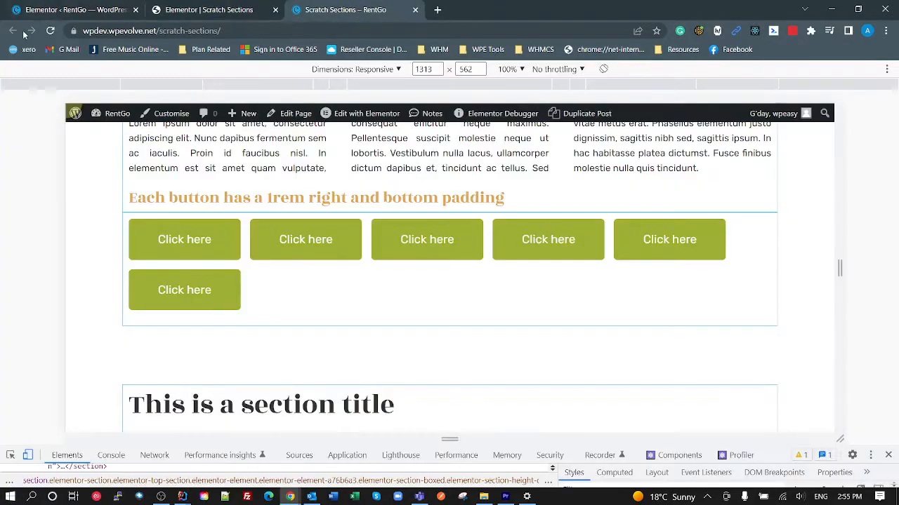
left_click(51, 31)
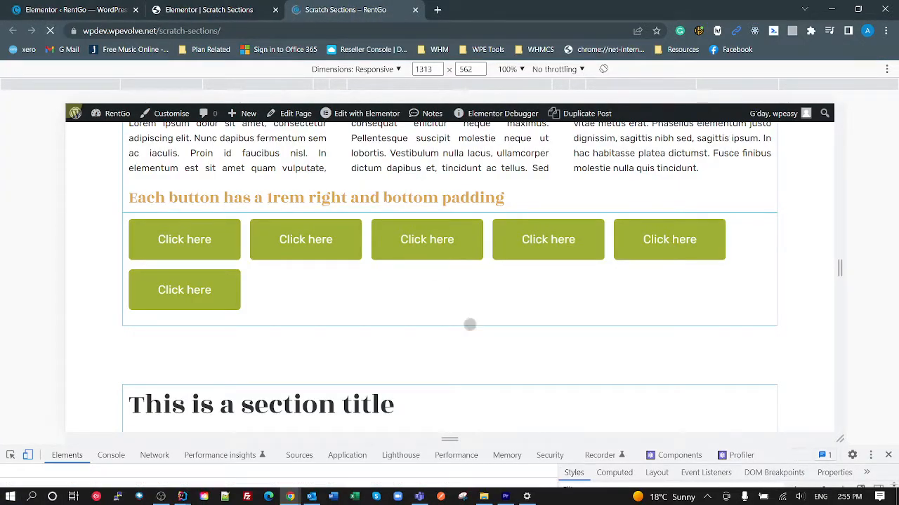
scroll(460, 334, "down", 6)
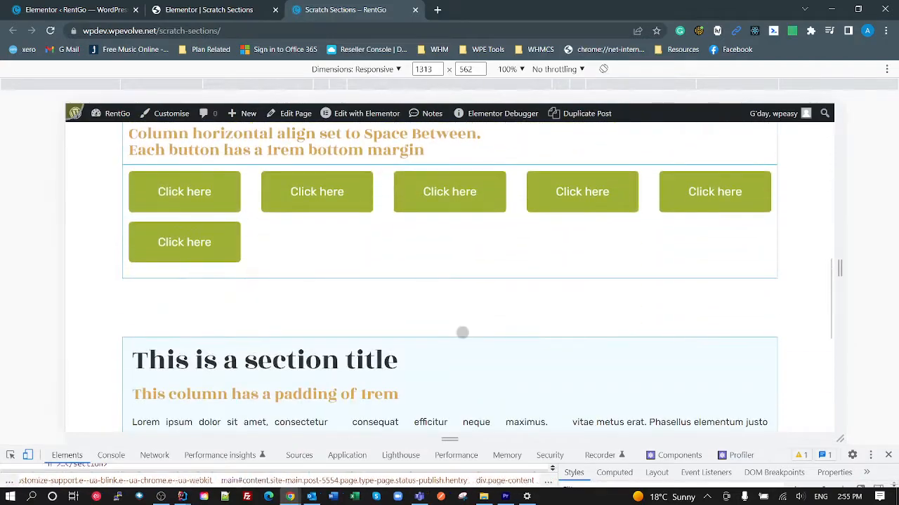
scroll(727, 281, "down", 1)
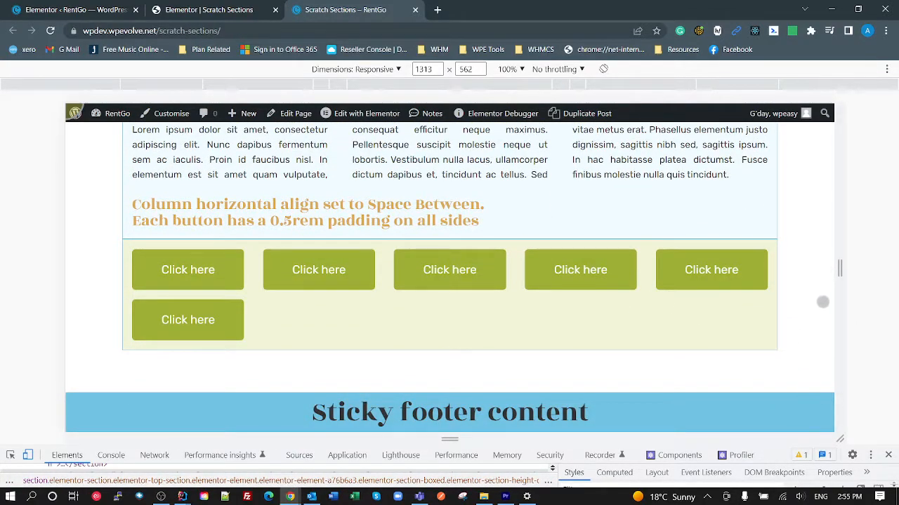
scroll(819, 309, "up", 1)
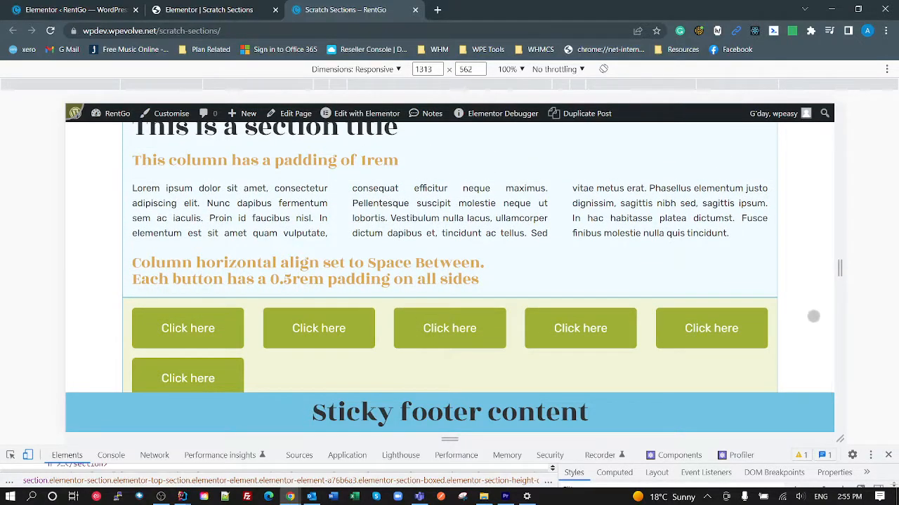
left_click_drag(832, 276, 792, 270)
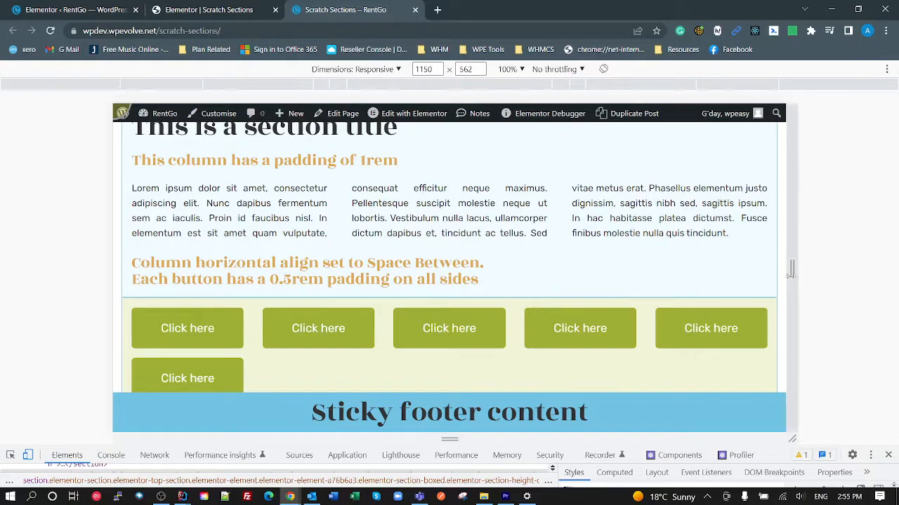
left_click_drag(792, 269, 848, 269)
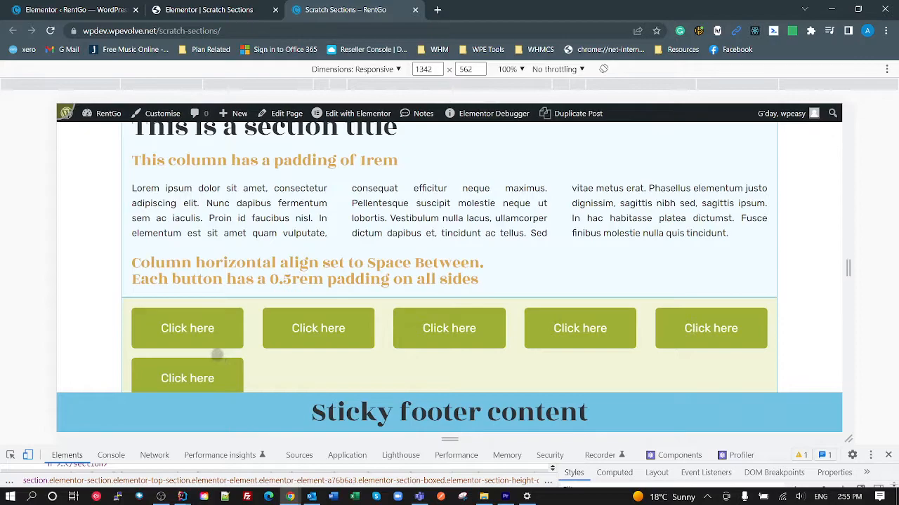
left_click_drag(847, 269, 767, 288)
scroll(412, 355, "down", 2)
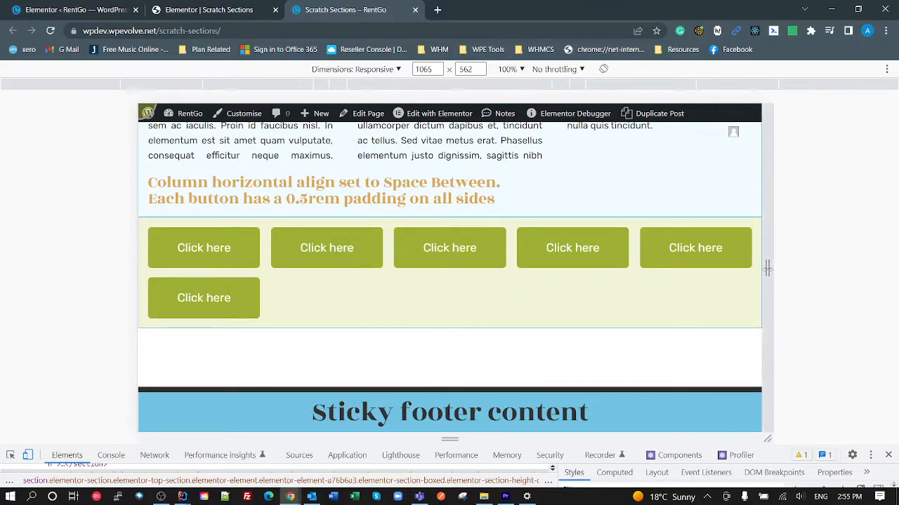
left_click_drag(767, 245, 747, 247)
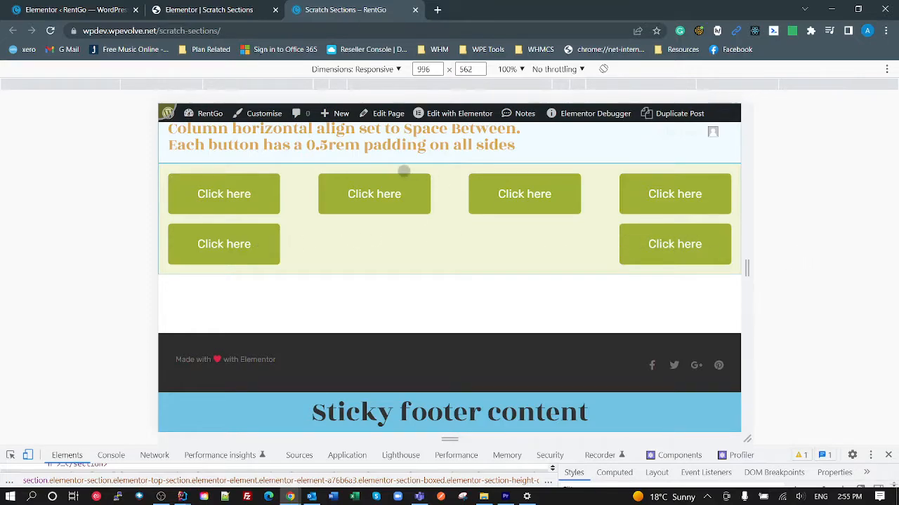
- In the Elementor editor, set the third section's buttons column horizontal alignment to Default and update the page
left_click(238, 8)
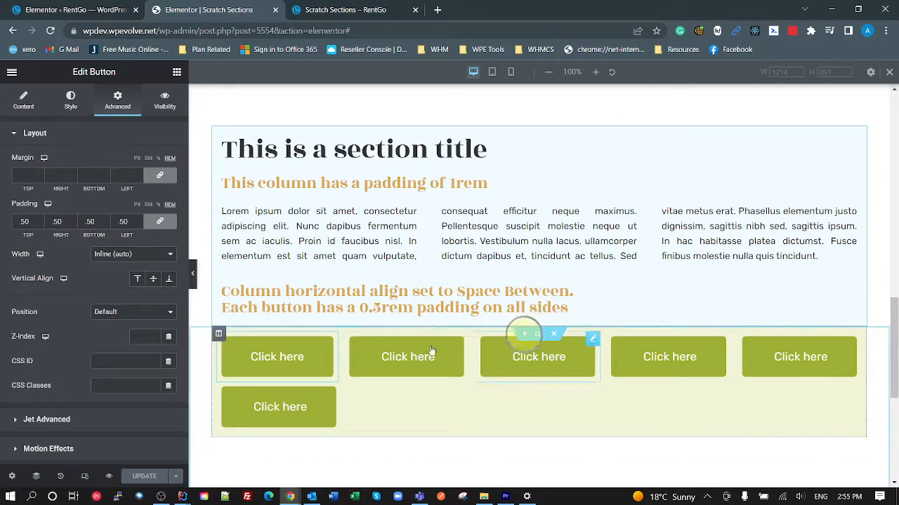
left_click(218, 334)
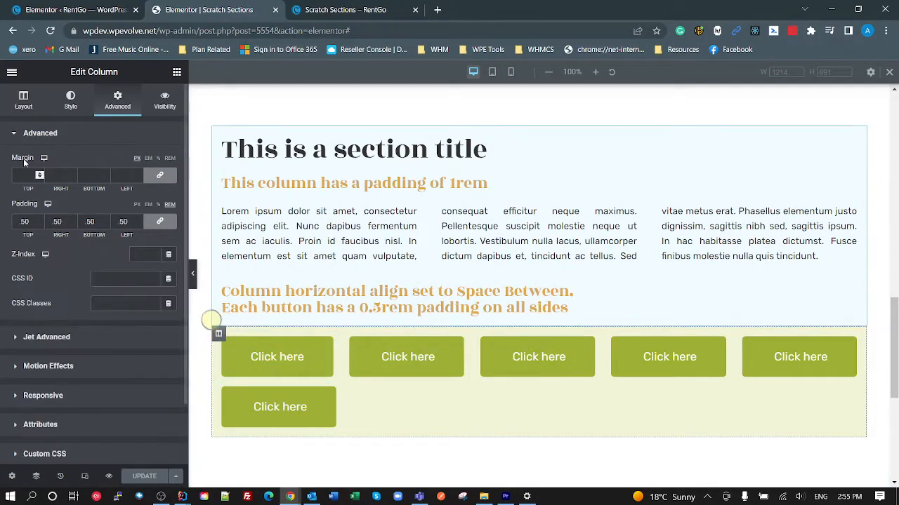
left_click(28, 94)
left_click(167, 212)
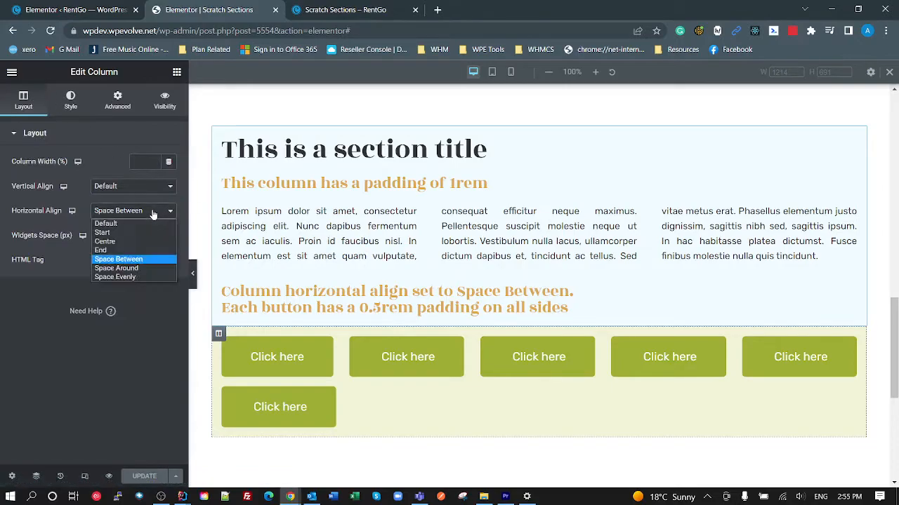
left_click(138, 223)
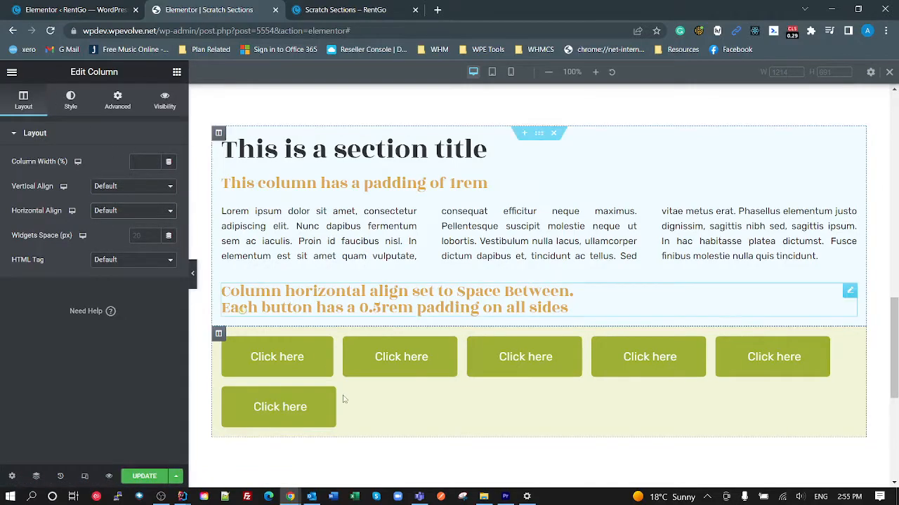
left_click(146, 476)
- On the live page, review the third section's button spacing at 996 px and with the viewport widened to about 1404 px
left_click(340, 10)
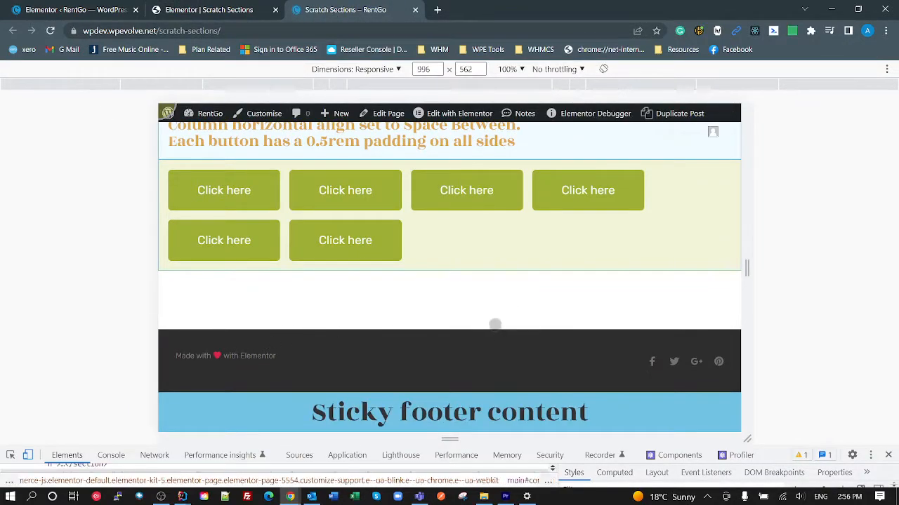
scroll(495, 324, "up", 1)
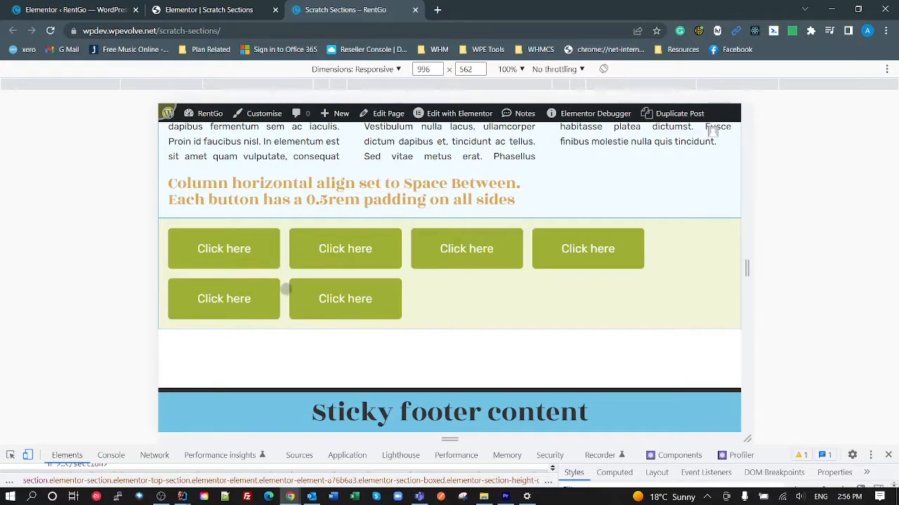
left_click(214, 281)
scroll(558, 291, "down", 7)
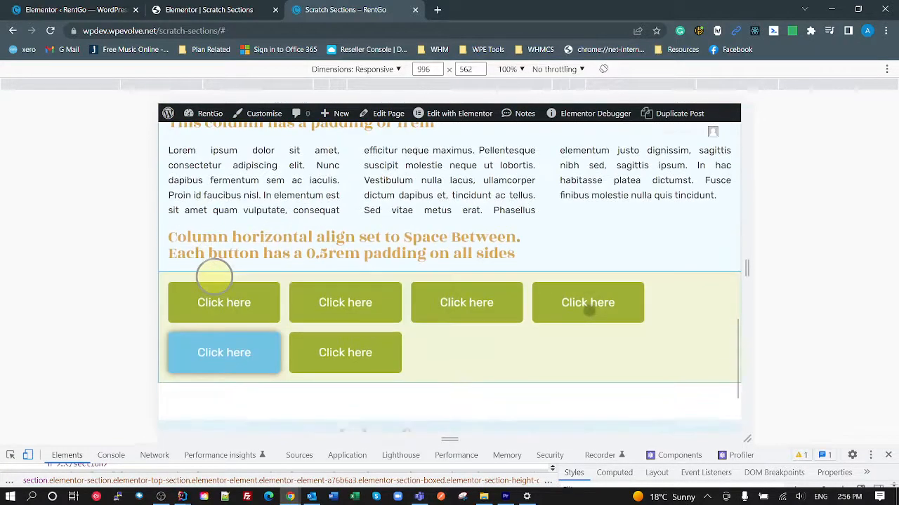
scroll(588, 308, "down", 1)
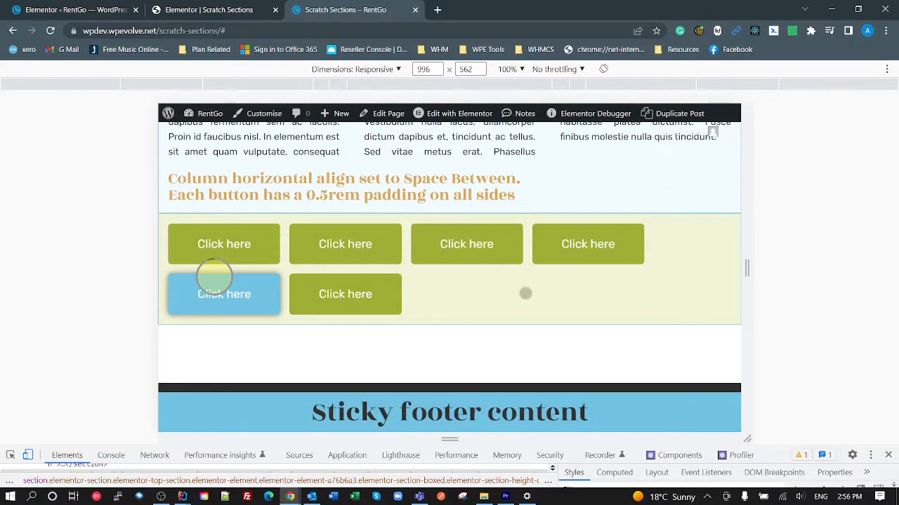
left_click(525, 292)
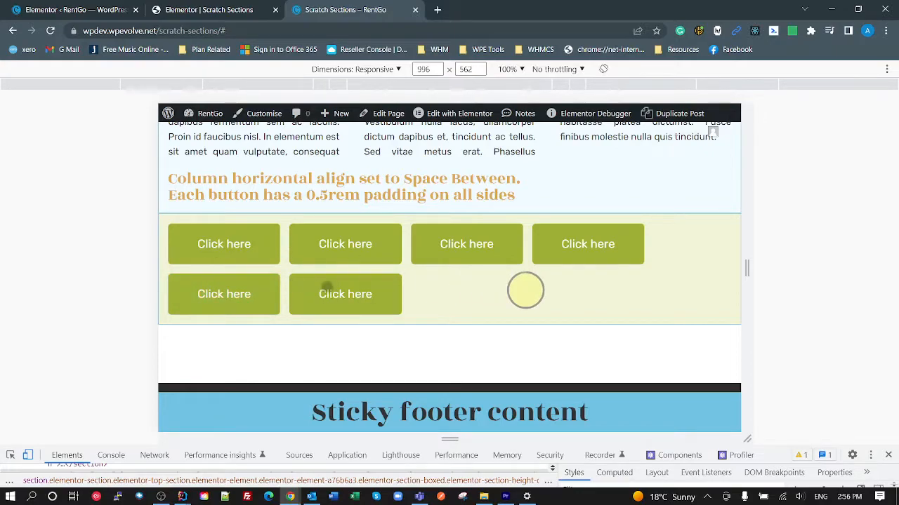
left_click_drag(739, 268, 865, 267)
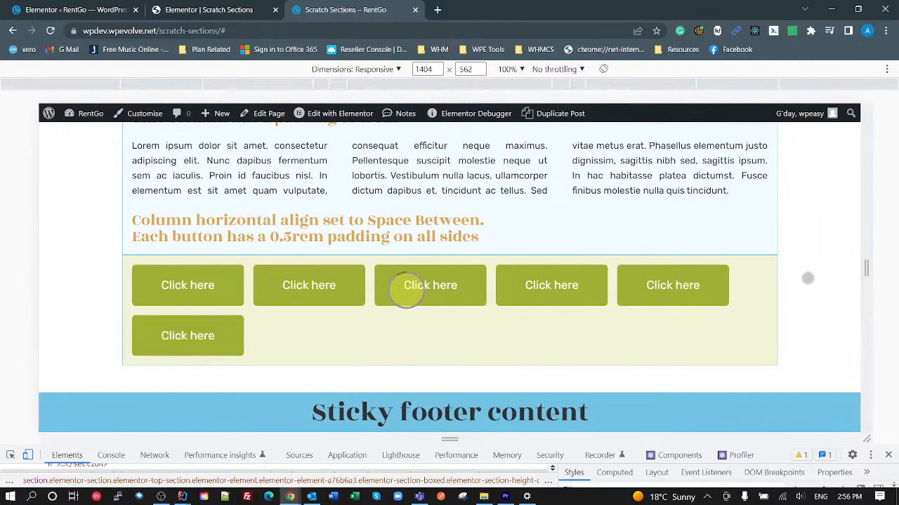
scroll(800, 277, "up", 1)
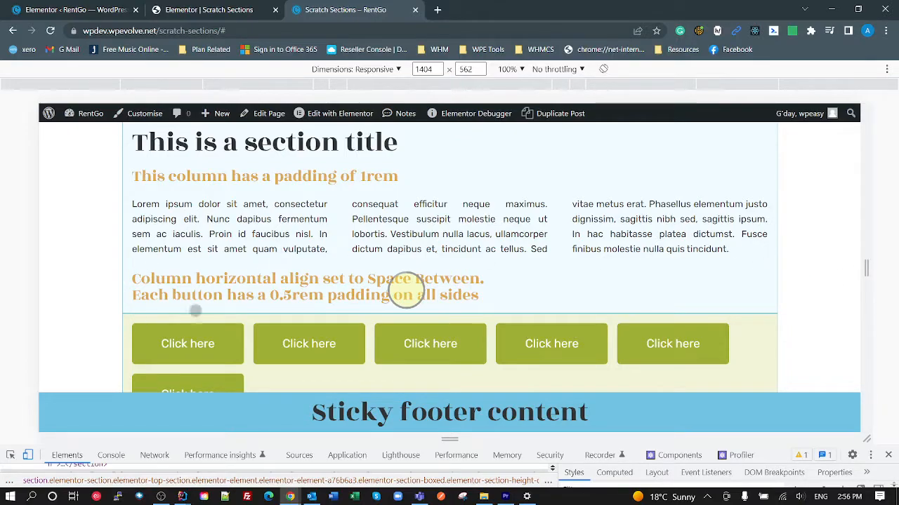
scroll(786, 298, "down", 2)
- Resize the viewport to about 977, 1169 and 1324 px, comparing the third section's button rows with the first section's
left_click_drag(867, 271, 739, 286)
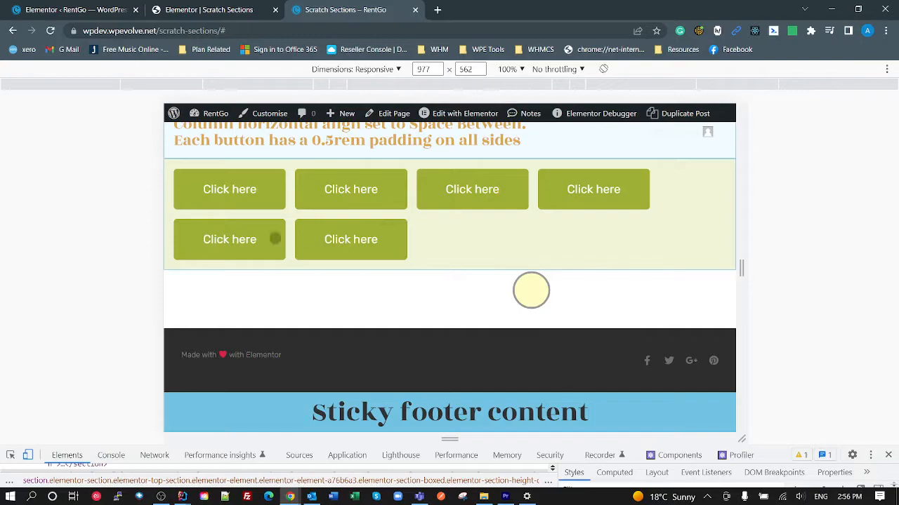
left_click_drag(737, 272, 796, 250)
scroll(740, 260, "down", 4)
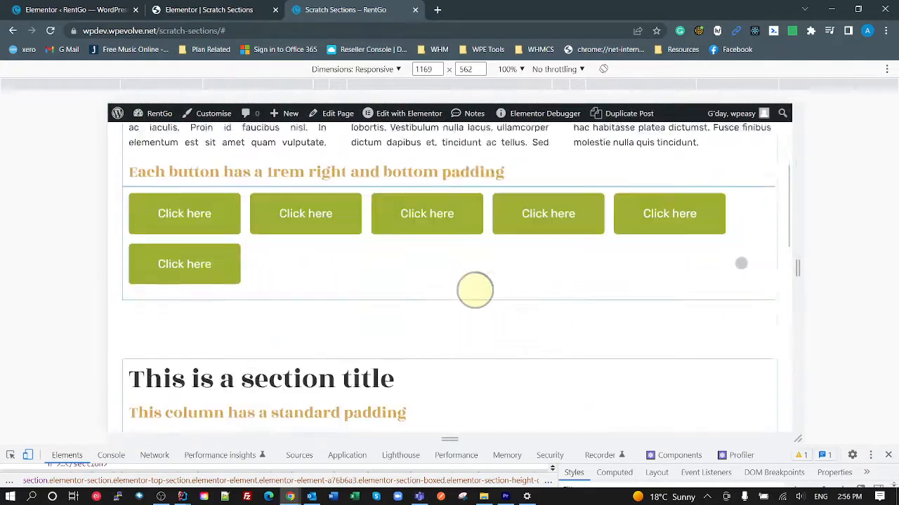
scroll(761, 282, "down", 8)
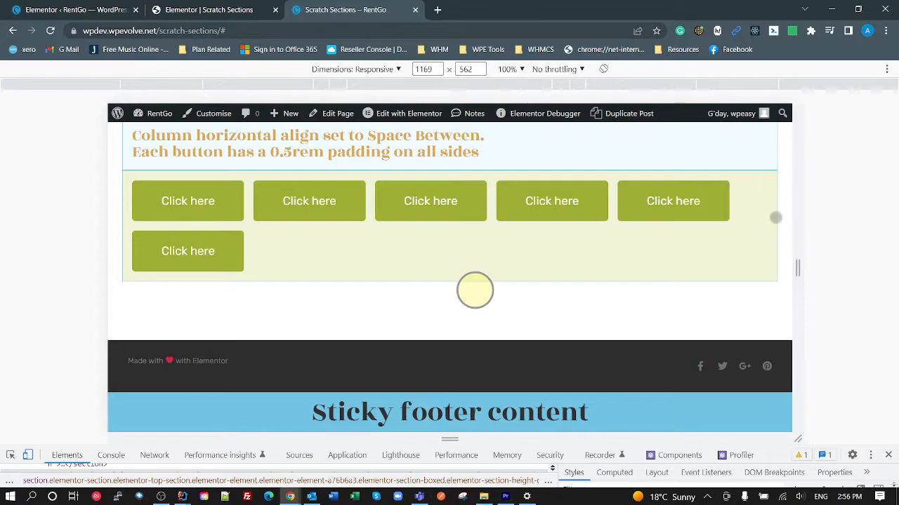
left_click_drag(797, 269, 841, 267)
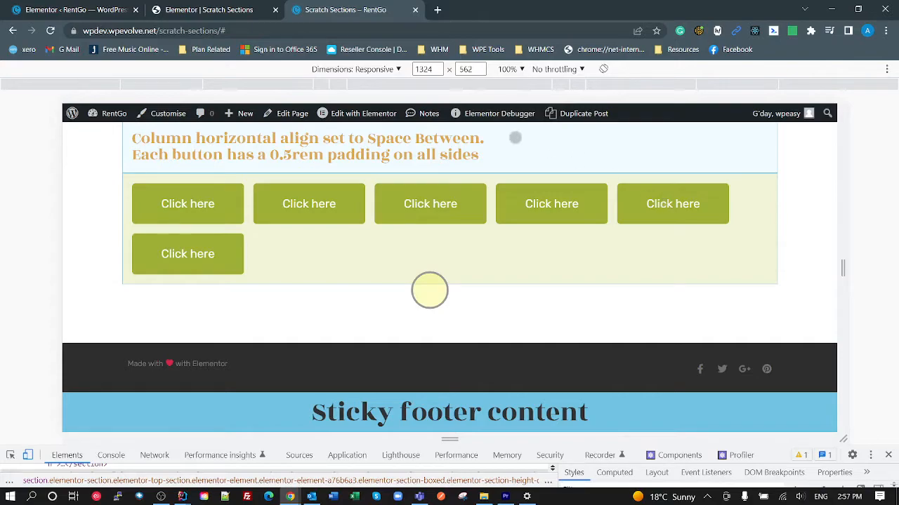
- Back in the Elementor editor, duplicate the third section's row of buttons below itself
left_click(237, 8)
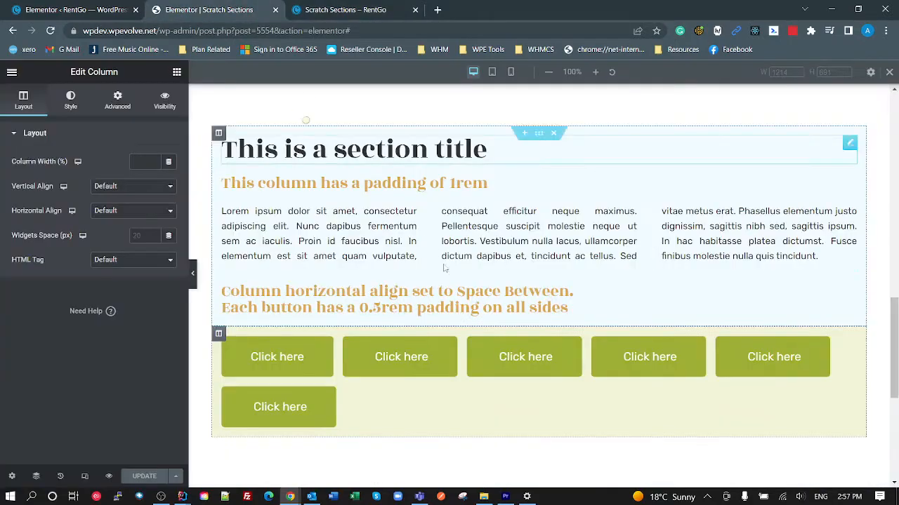
scroll(560, 267, "down", 3)
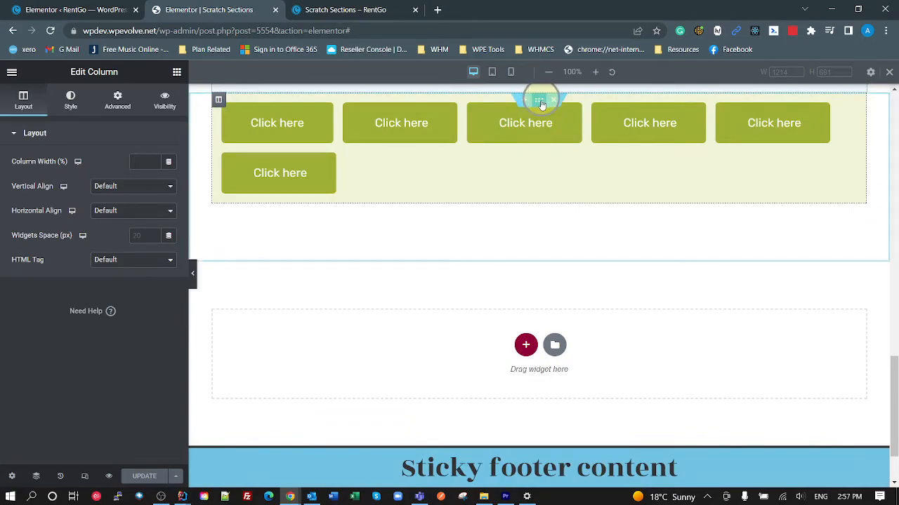
right_click(541, 103)
left_click(563, 129)
- Delete buttons from the duplicated row until only a single button remains in its column
left_click_drag(337, 351, 311, 288)
right_click(313, 288)
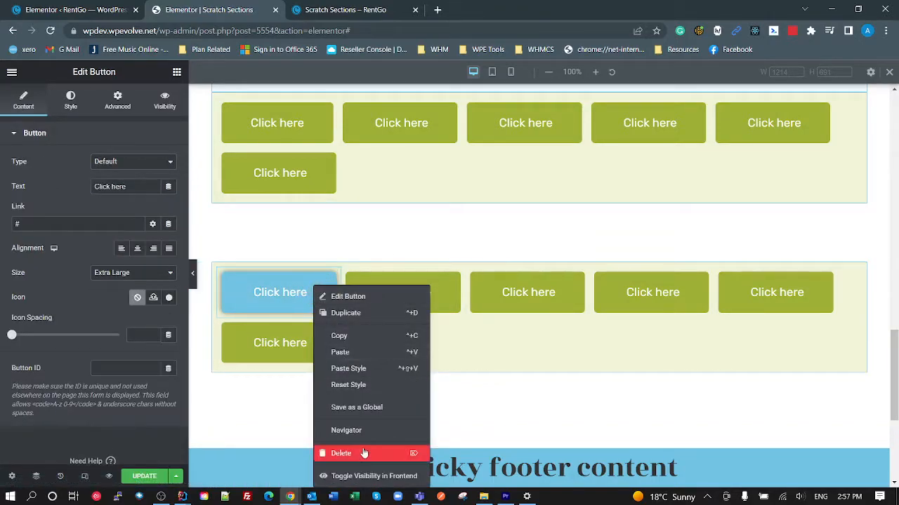
left_click(341, 453)
right_click(314, 291)
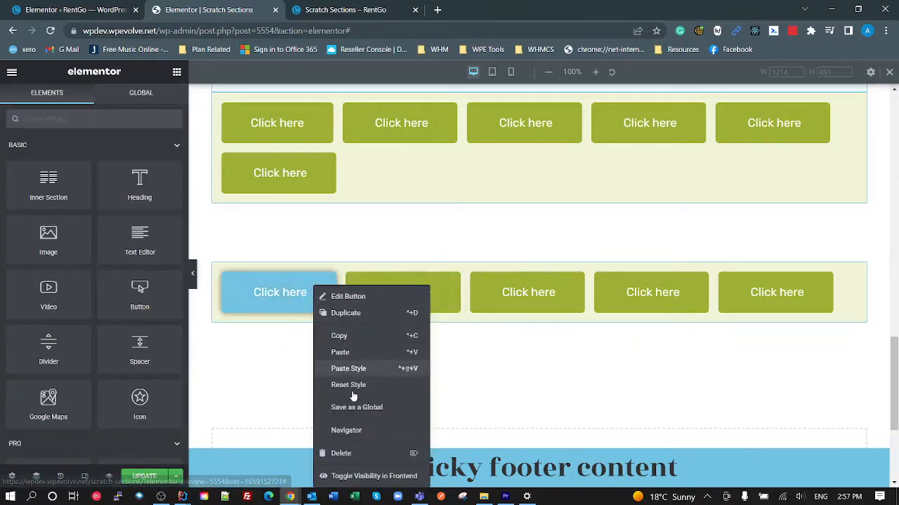
left_click(748, 455)
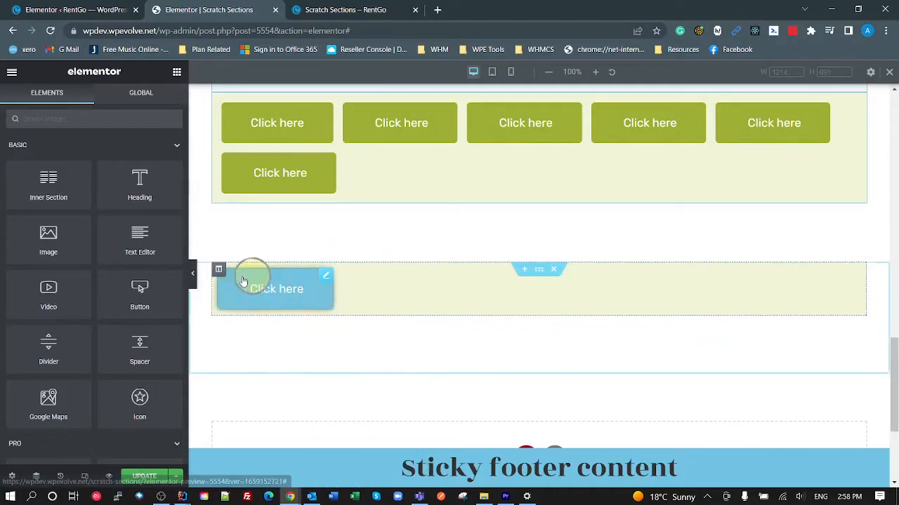
- Try End as the single-button column's horizontal alignment and settle on Centre
left_click(218, 269)
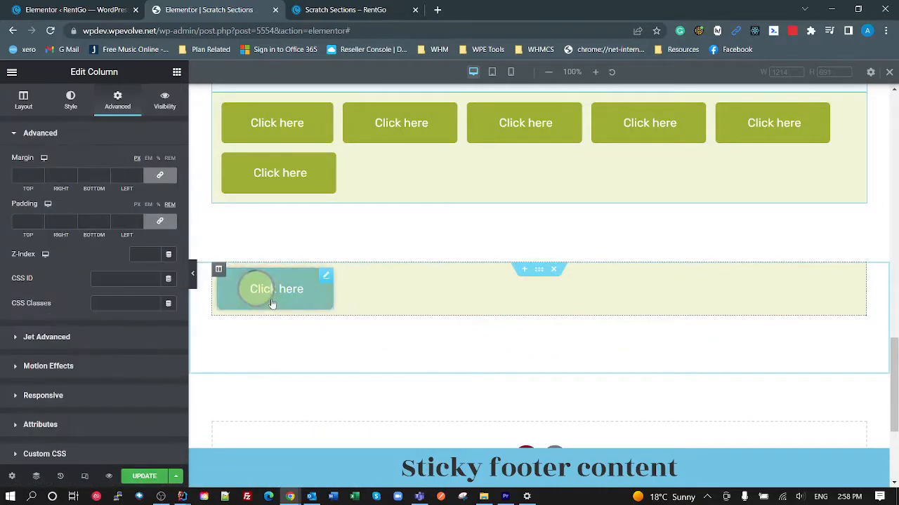
left_click(21, 106)
left_click(113, 212)
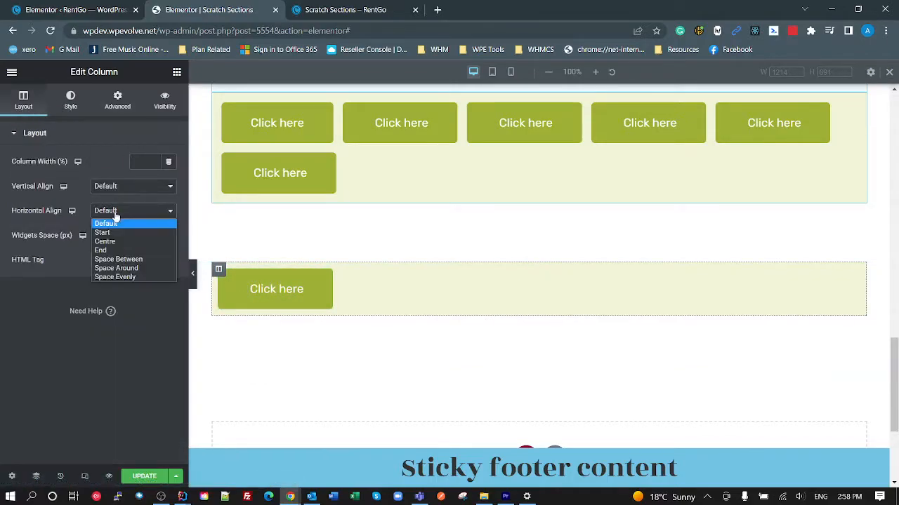
left_click(117, 245)
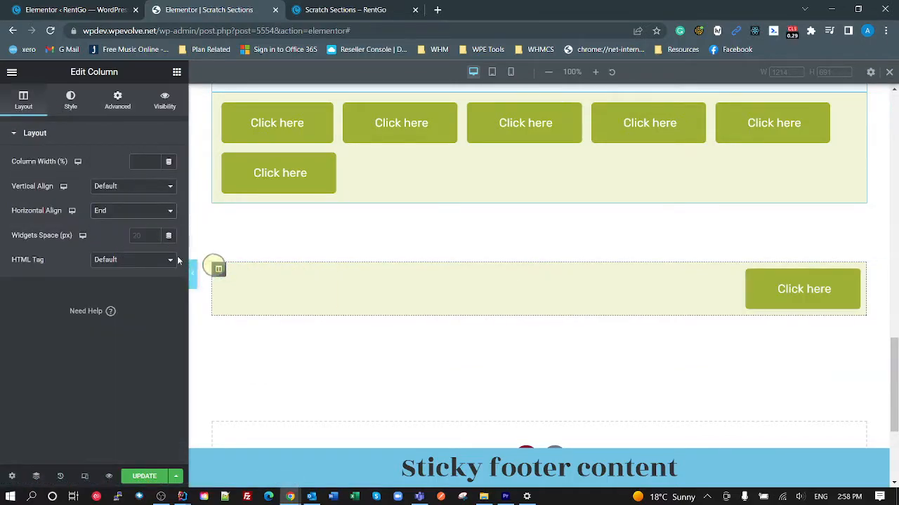
left_click(118, 211)
left_click(105, 242)
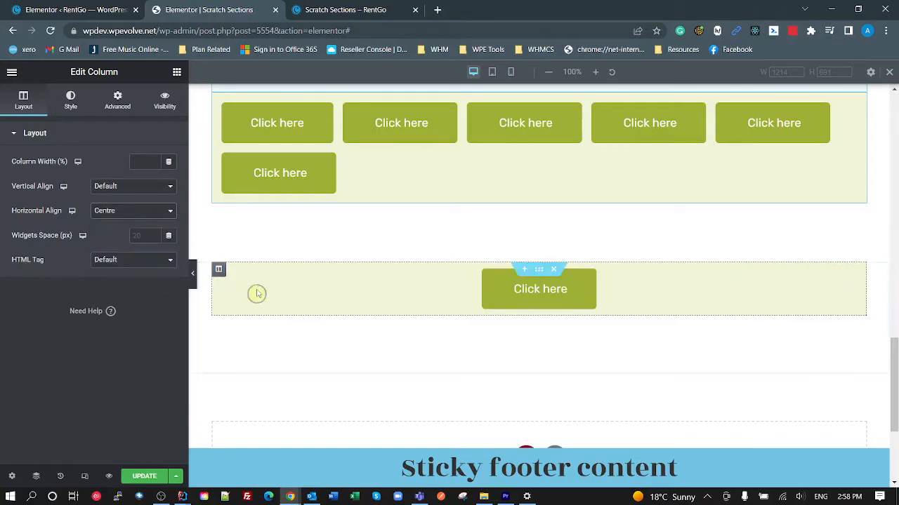
- Duplicate the centred single-button column four times to make a row of five equal columns
right_click(223, 274)
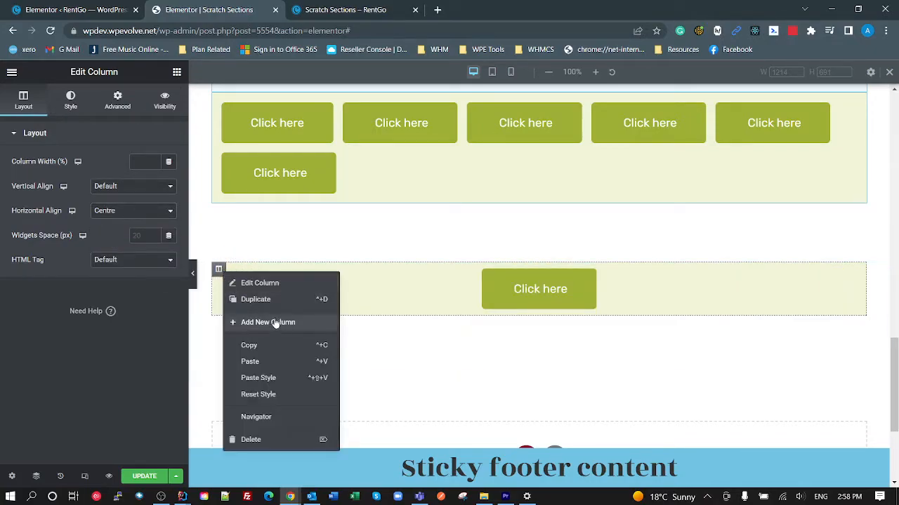
left_click(265, 299)
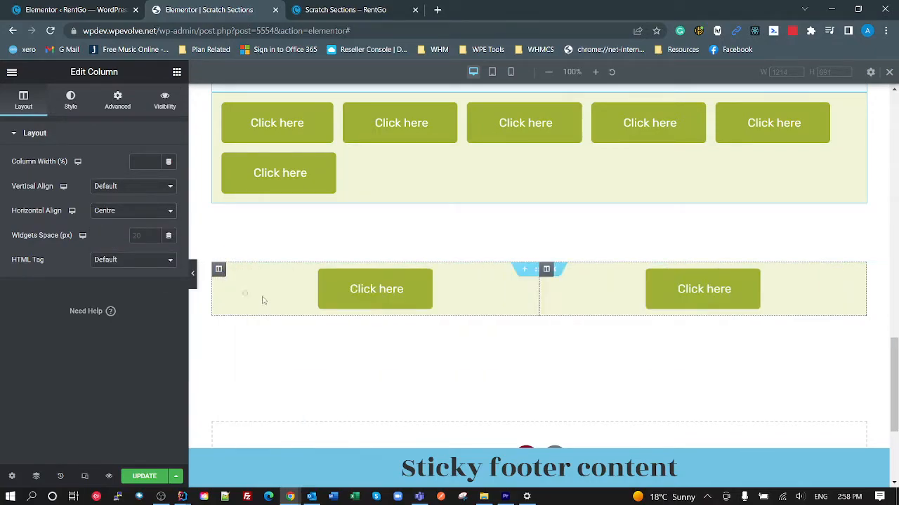
right_click(218, 271)
left_click(247, 300)
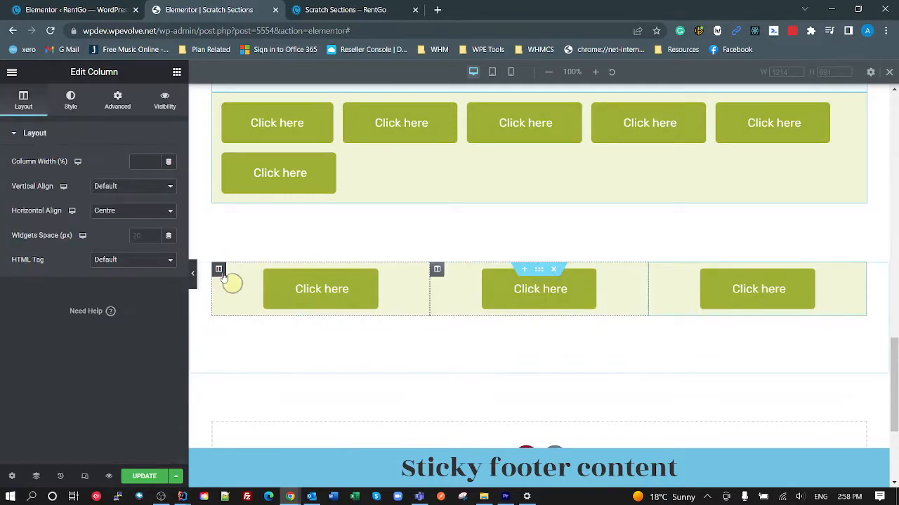
right_click(220, 273)
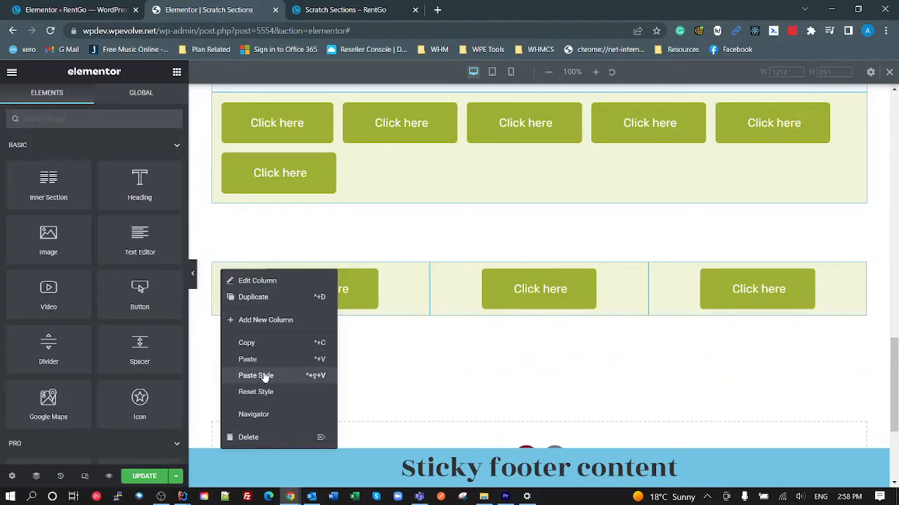
left_click(261, 298)
left_click(219, 272)
right_click(219, 271)
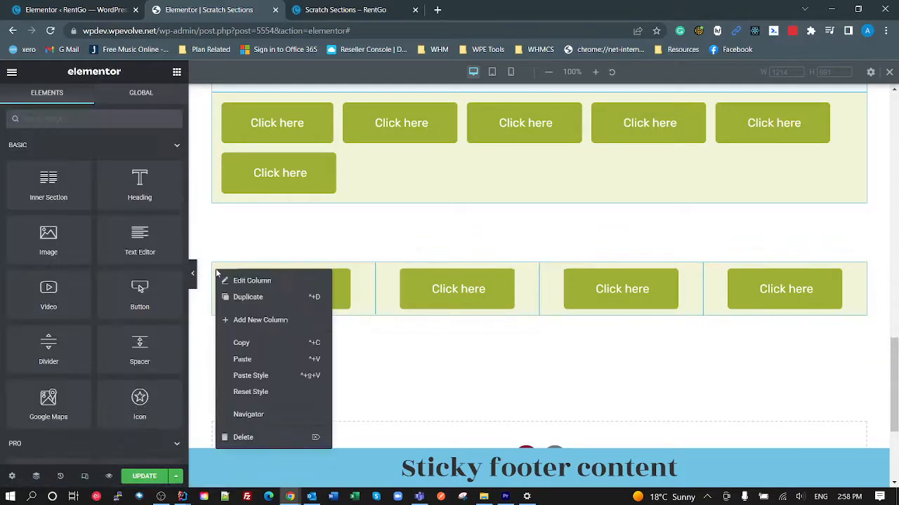
left_click(247, 298)
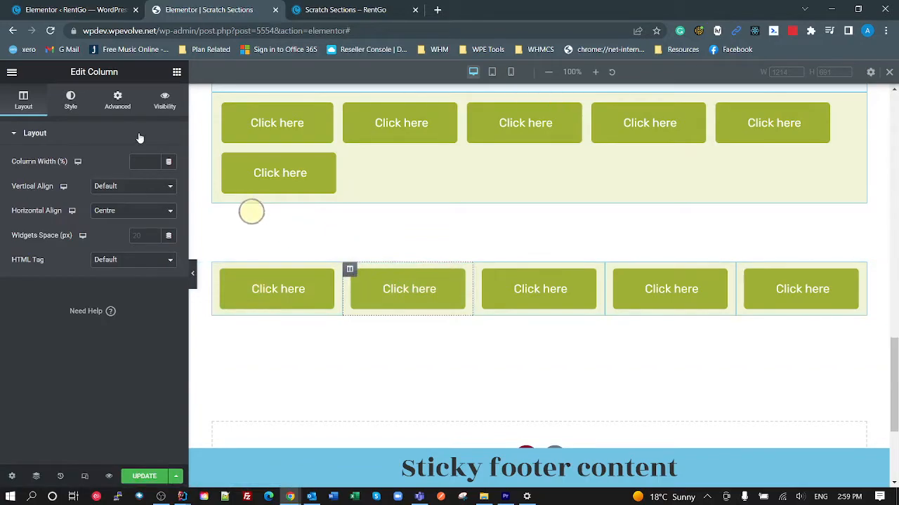
- Set the background colour of the second column in the five-column row to light blue #D6EBF3
left_click(118, 101)
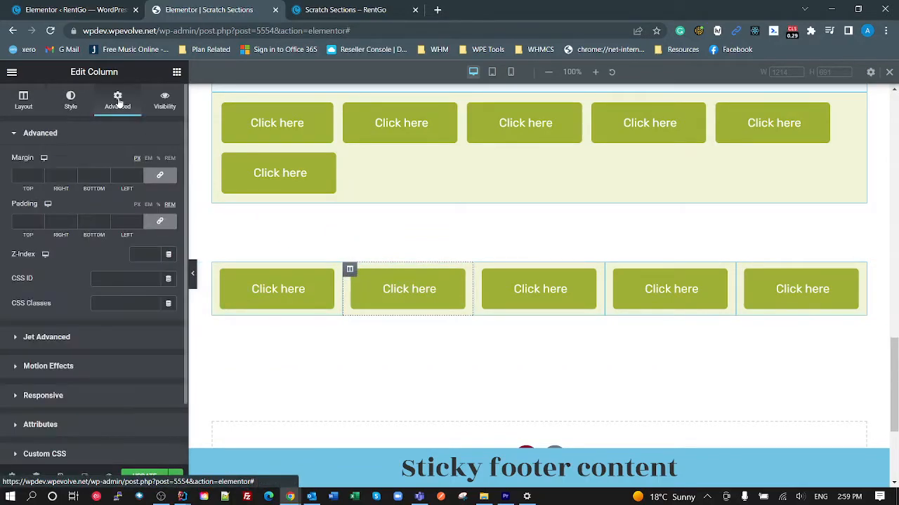
left_click(70, 101)
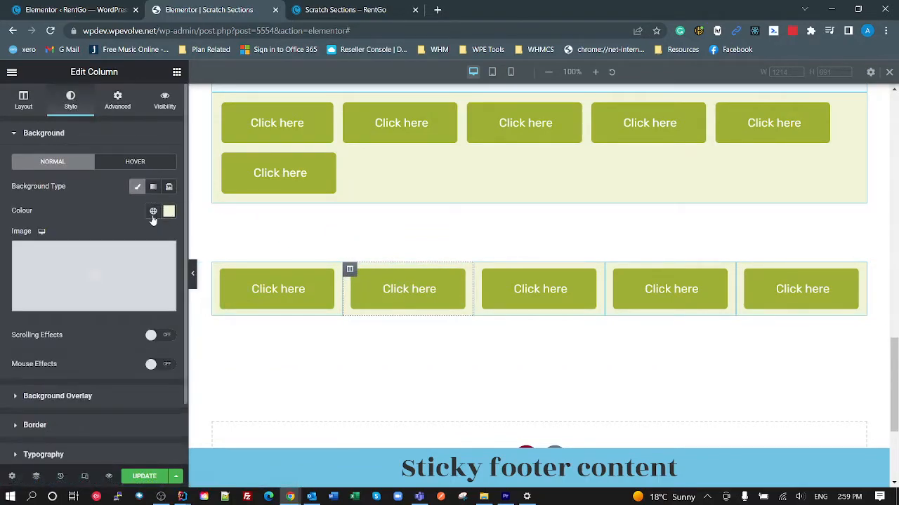
left_click(153, 210)
left_click(77, 267)
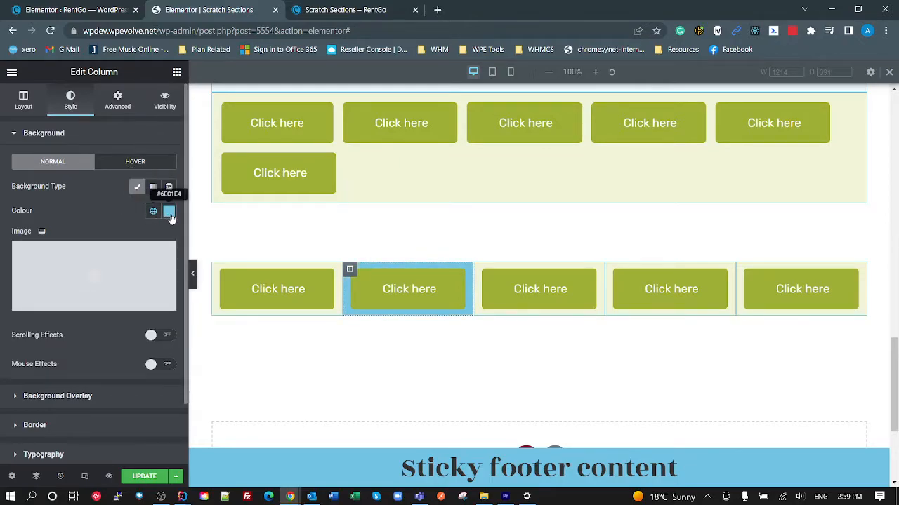
left_click(168, 211)
mouse_move(104, 265)
left_mouse_down()
mouse_move(58, 269)
mouse_move(69, 256)
left_mouse_up()
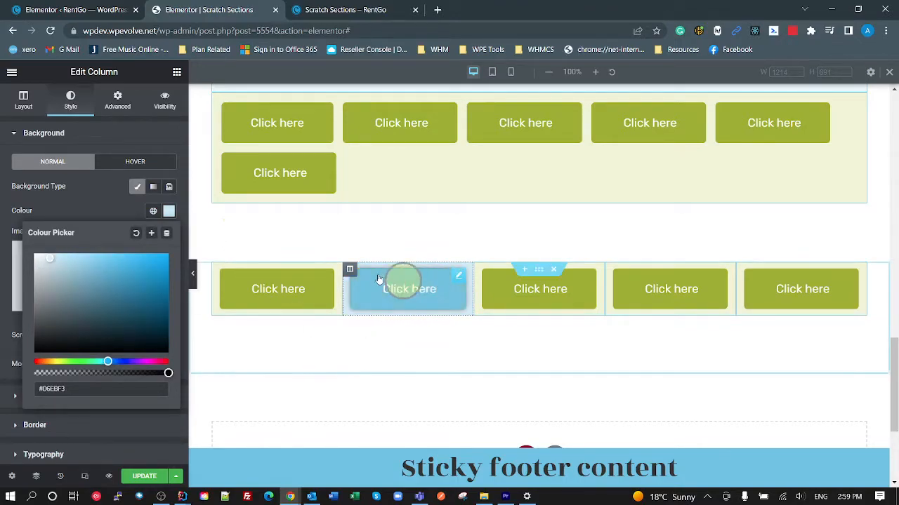
- Copy the second column's style onto the fourth column and update the page
right_click(349, 270)
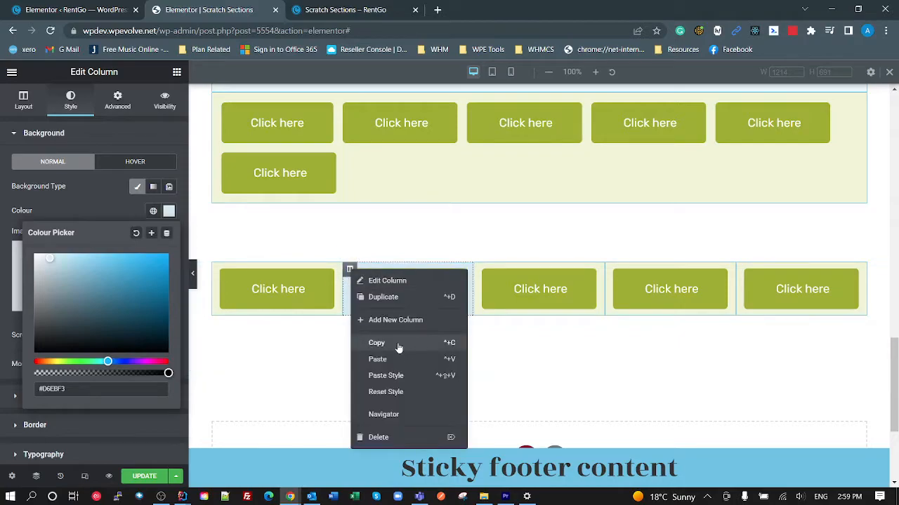
left_click(398, 348)
right_click(608, 268)
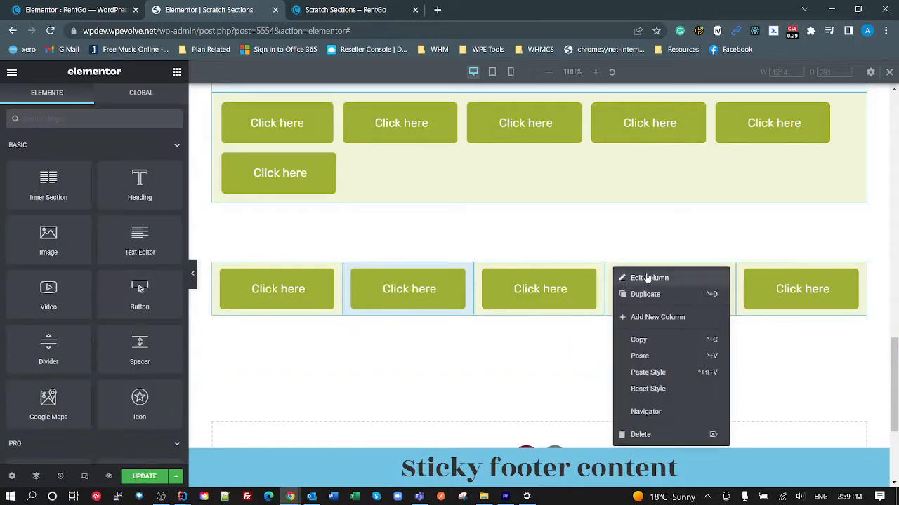
left_click(681, 373)
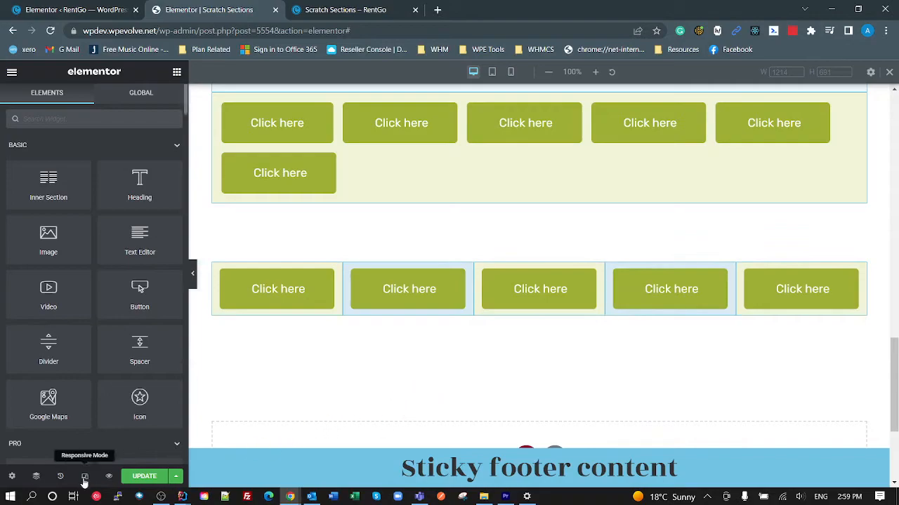
left_click(159, 480)
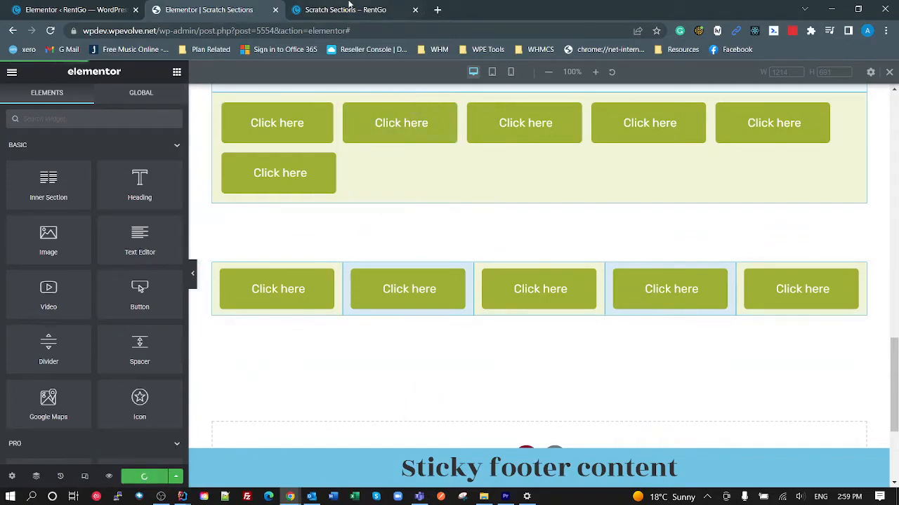
- On the live page, review the five-column button row while narrowing the viewport to about 1028, 812, 758 and 731 px
key("ctrl+Tab")
scroll(377, 313, "down", 1)
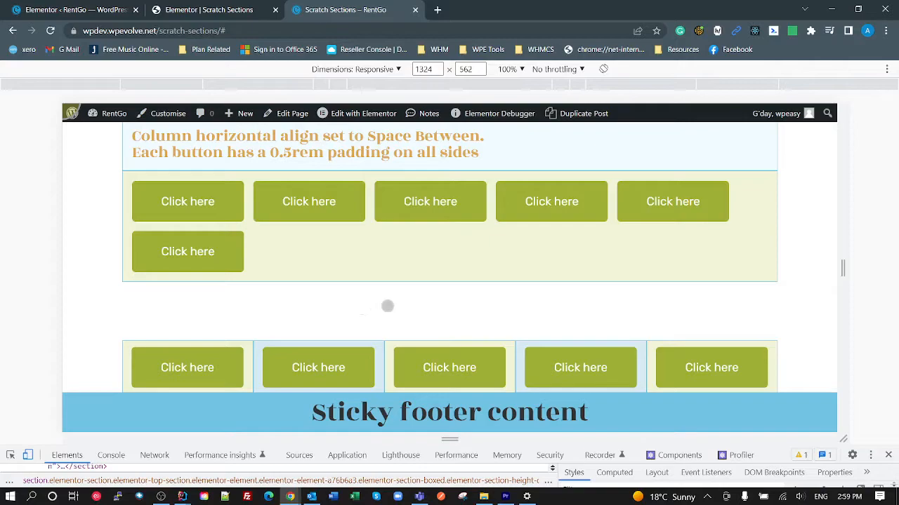
scroll(610, 316, "down", 2)
scroll(566, 290, "up", 1)
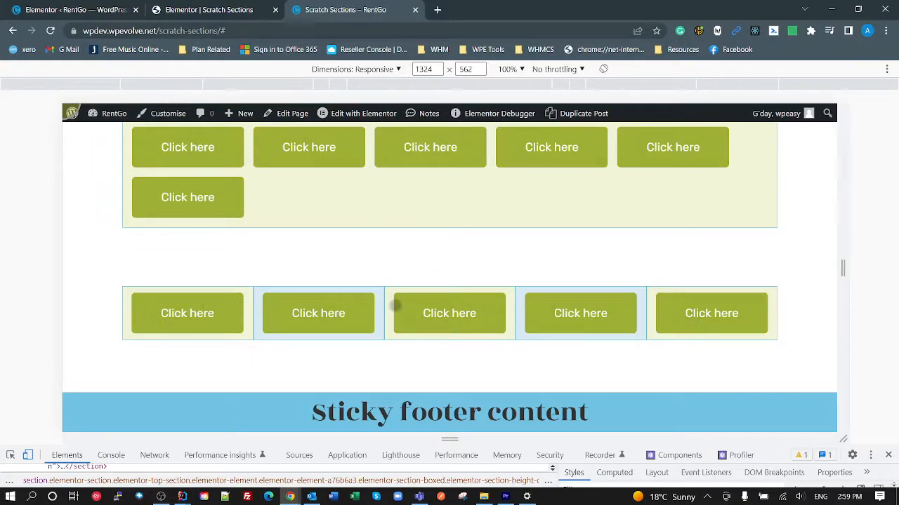
left_click_drag(843, 269, 757, 270)
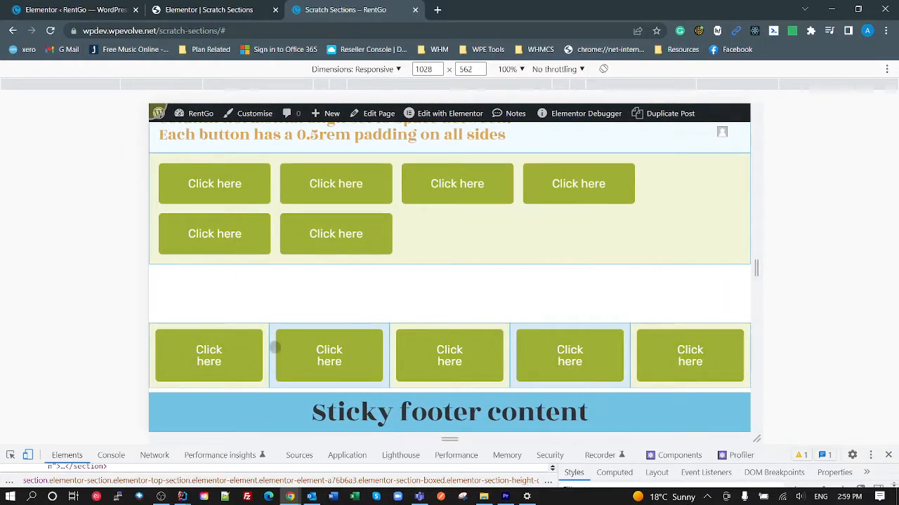
left_click_drag(754, 269, 693, 269)
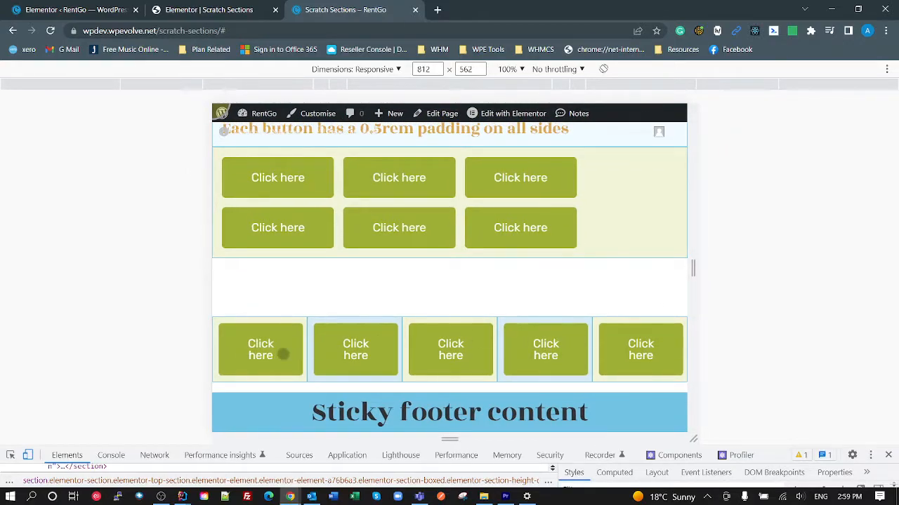
left_click_drag(690, 270, 675, 270)
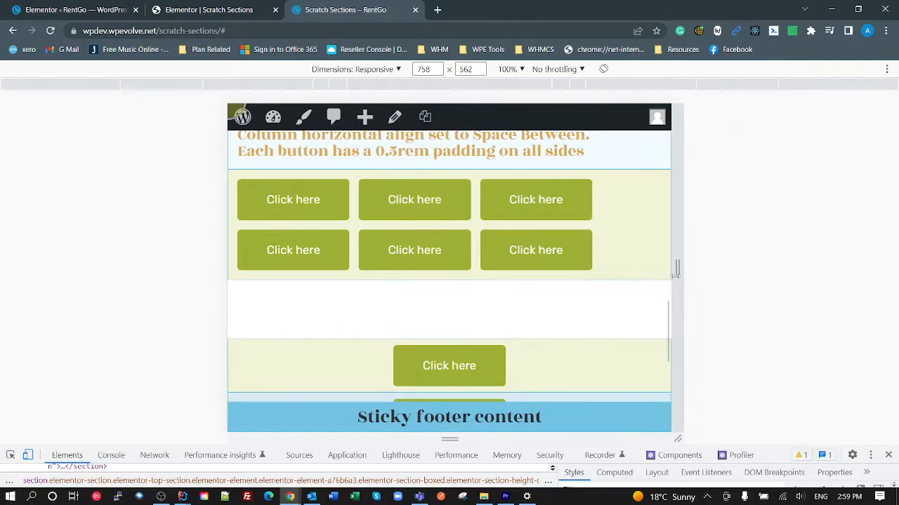
scroll(664, 291, "down", 3)
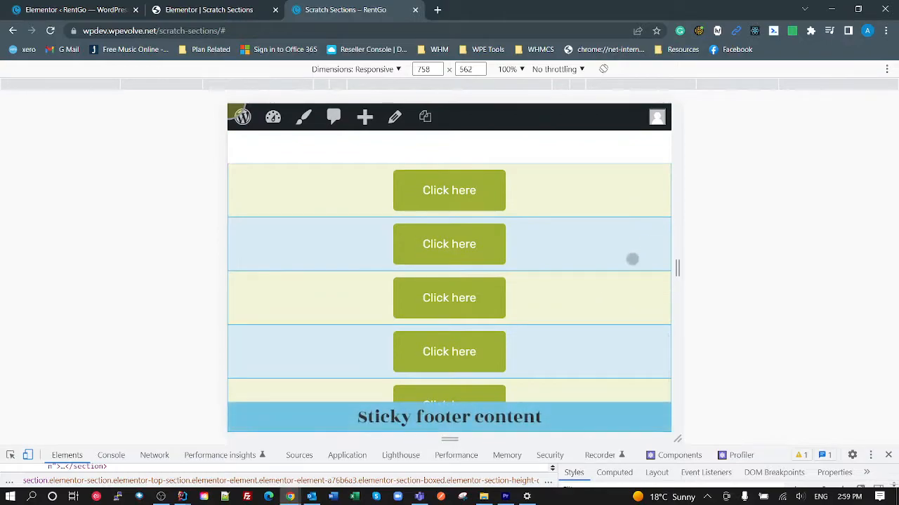
mouse_move(676, 267)
left_mouse_down()
mouse_move(664, 266)
mouse_move(702, 267)
mouse_move(668, 267)
left_mouse_up()
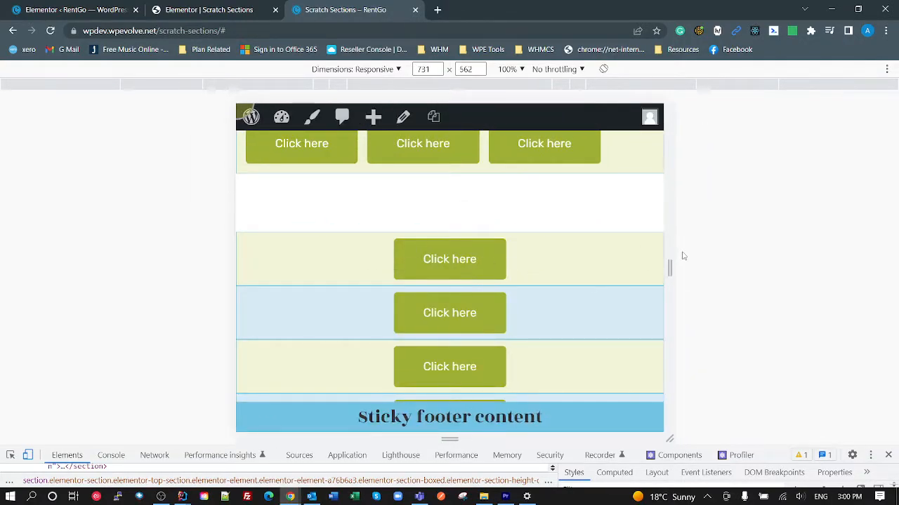
- Widen the viewport to about 872, 1299 and 1492 px, checking the spacing of the five-column button row
left_click_drag(669, 268, 708, 269)
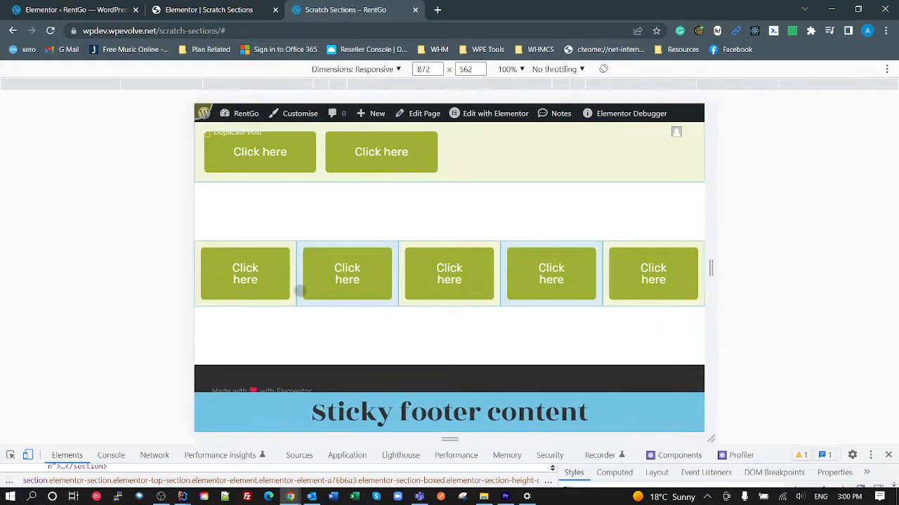
left_click_drag(712, 267, 842, 254)
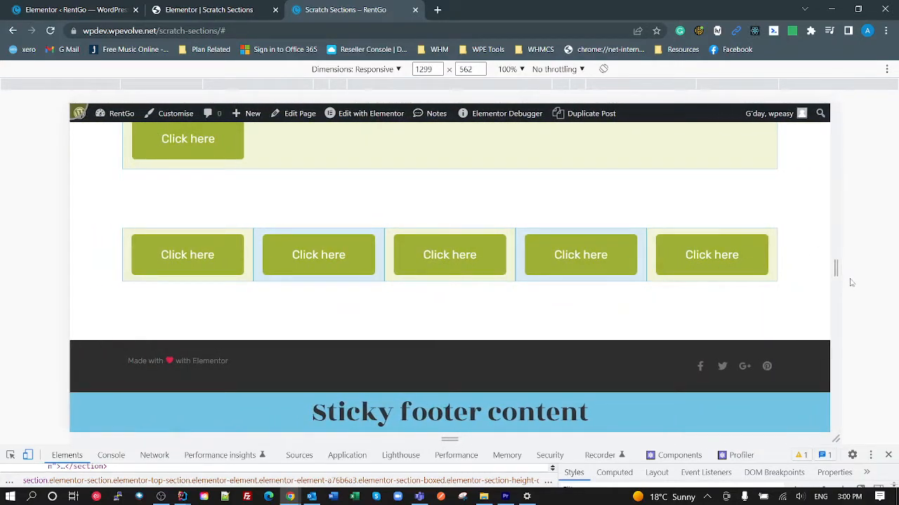
left_click_drag(835, 267, 897, 268)
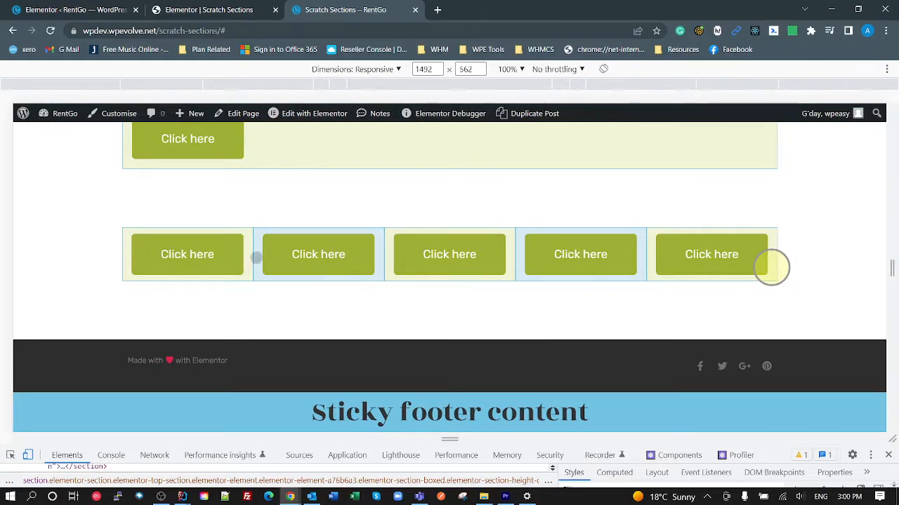
- Narrow the viewport to about 1262 px and examine how the third section's six buttons wrap
left_click_drag(890, 268, 727, 280)
left_click_drag(838, 284, 827, 269)
scroll(653, 285, "up", 4)
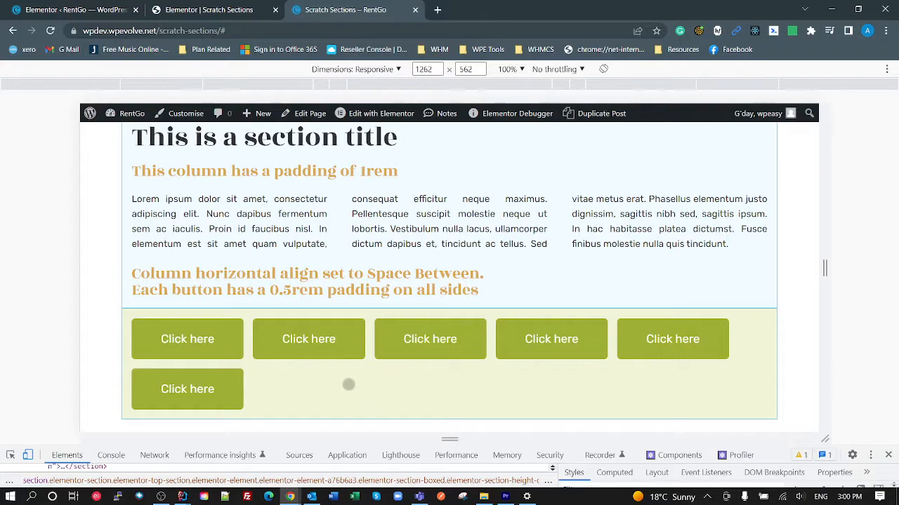
left_click(328, 399)
left_click(329, 399)
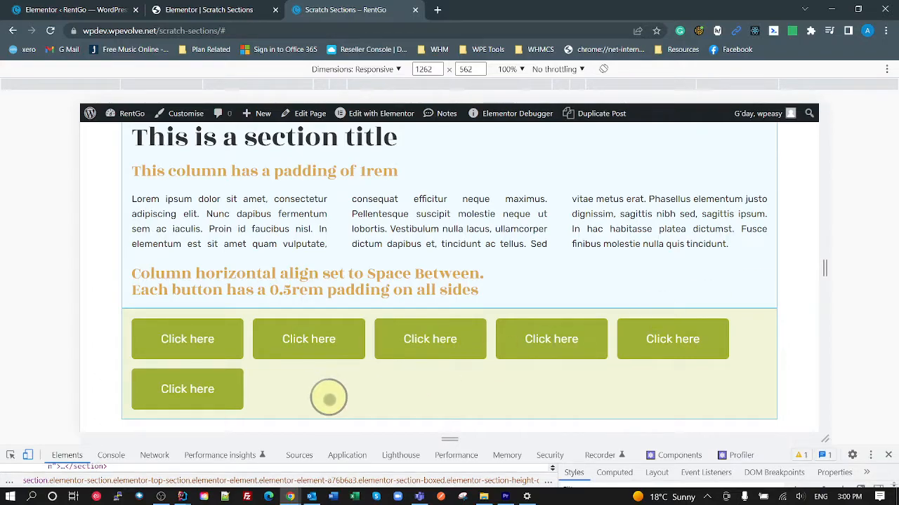
- Return to the Elementor editor and inspect the horizontal alignment options of the column holding the third section's six buttons
left_click(232, 9)
scroll(391, 320, "up", 3)
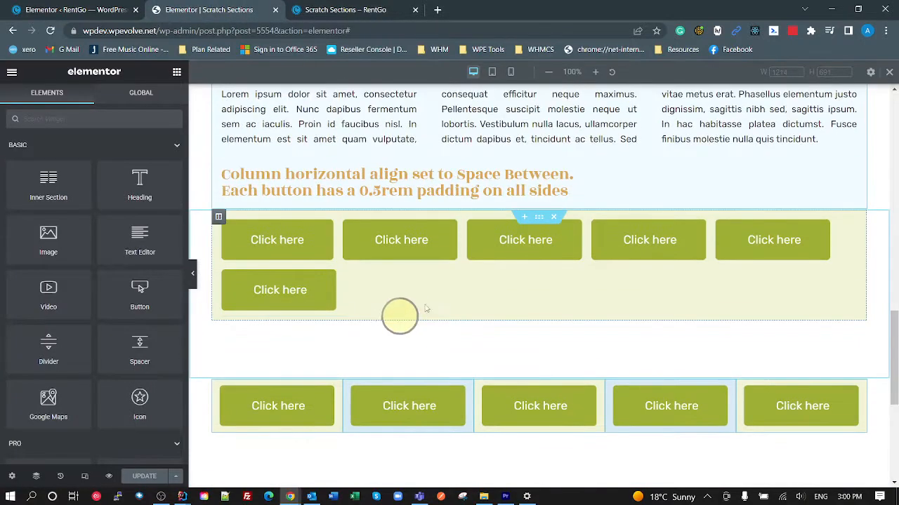
left_click(219, 217)
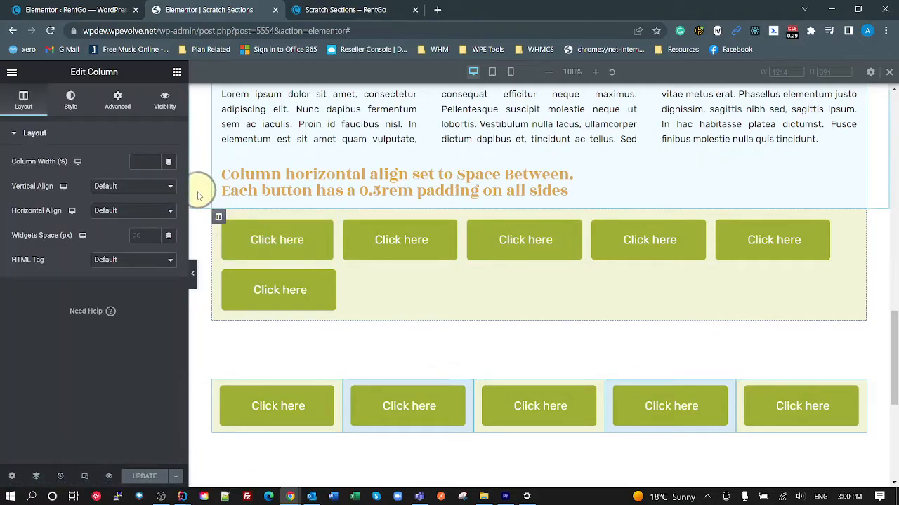
left_click(140, 213)
left_click(139, 214)
left_click(139, 217)
left_click(140, 217)
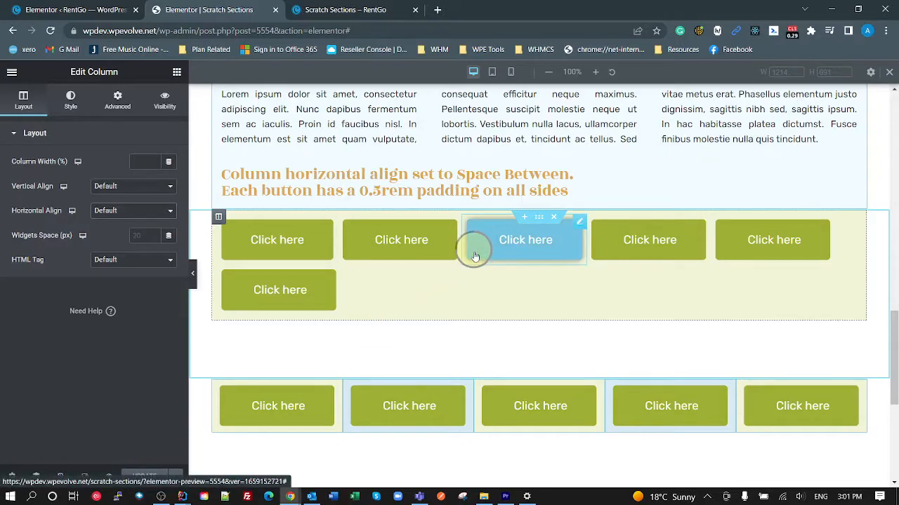
- Compare the button row using a 1rem bottom margin with the row using 0.5rem padding on all sides
scroll(443, 295, "up", 5)
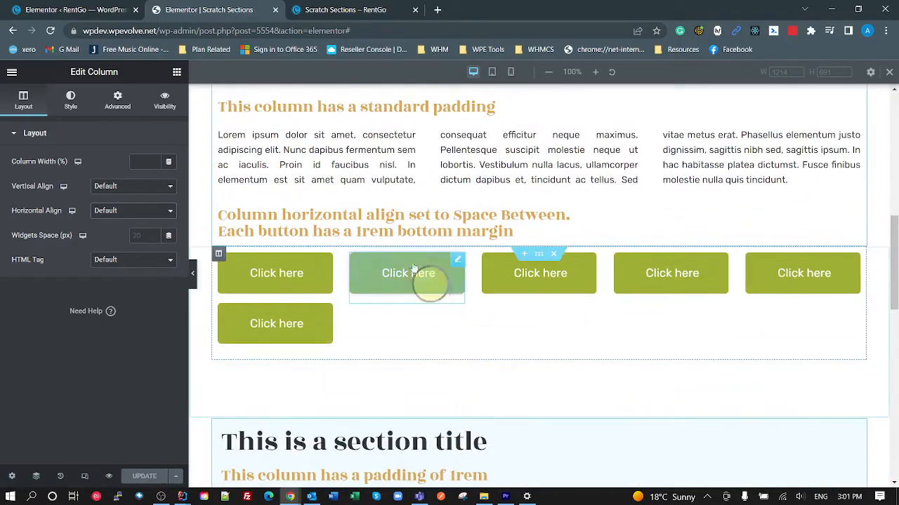
scroll(421, 280, "down", 10)
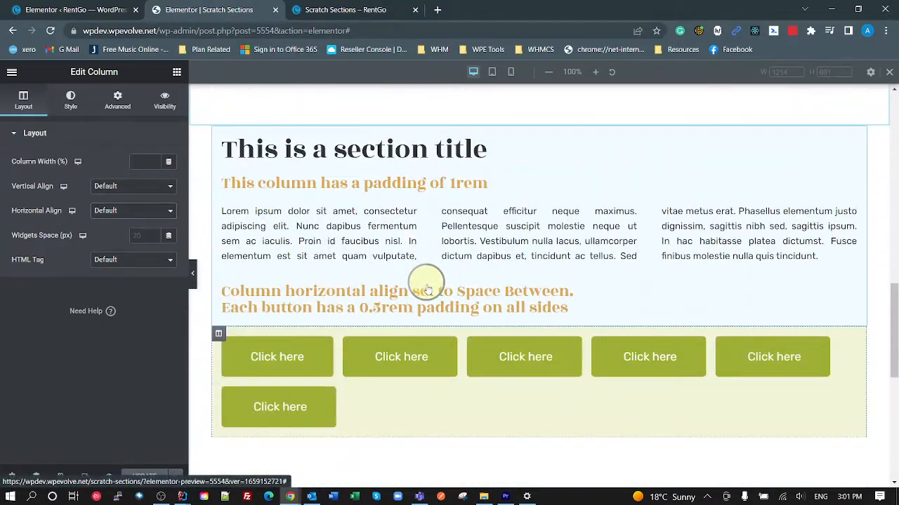
scroll(430, 291, "up", 3)
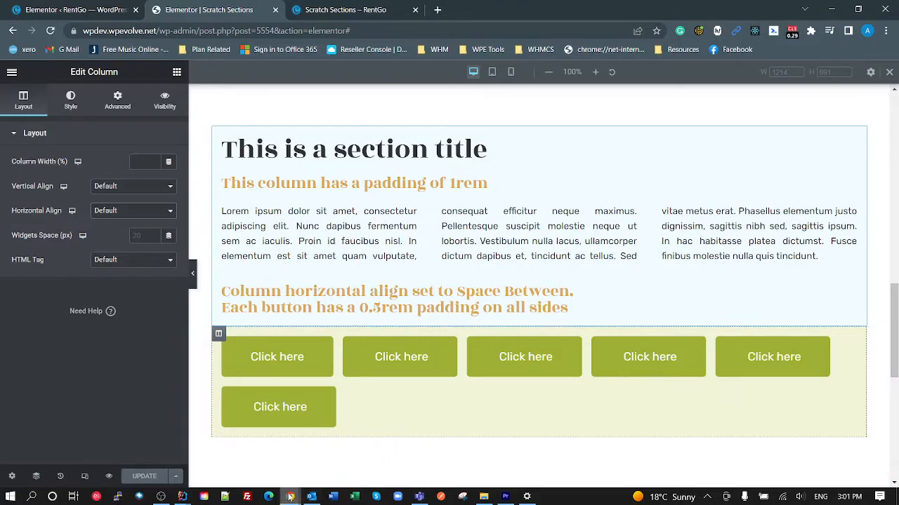
- Switch to the YouTube video about Elementor's default 1140px container, maximize its window and examine the column-width grid diagram
mouse_move(290, 497)
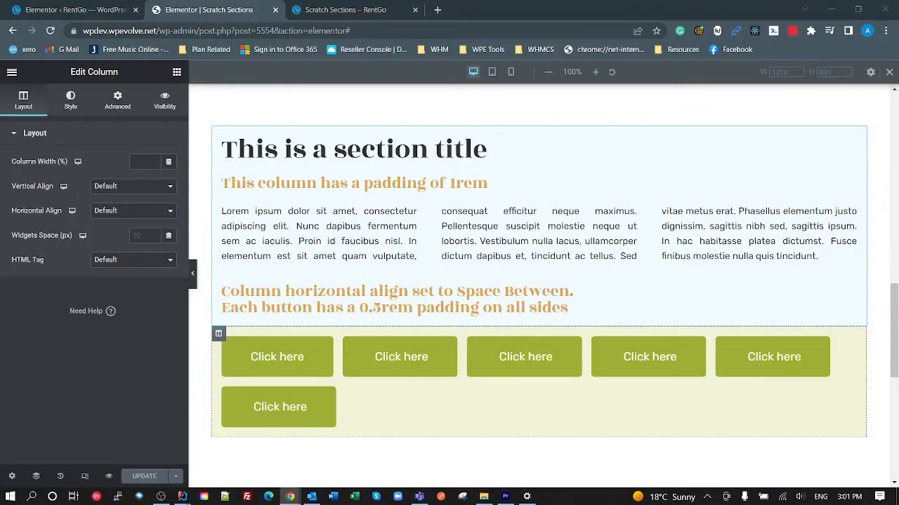
left_click_drag(898, 134, 406, 137)
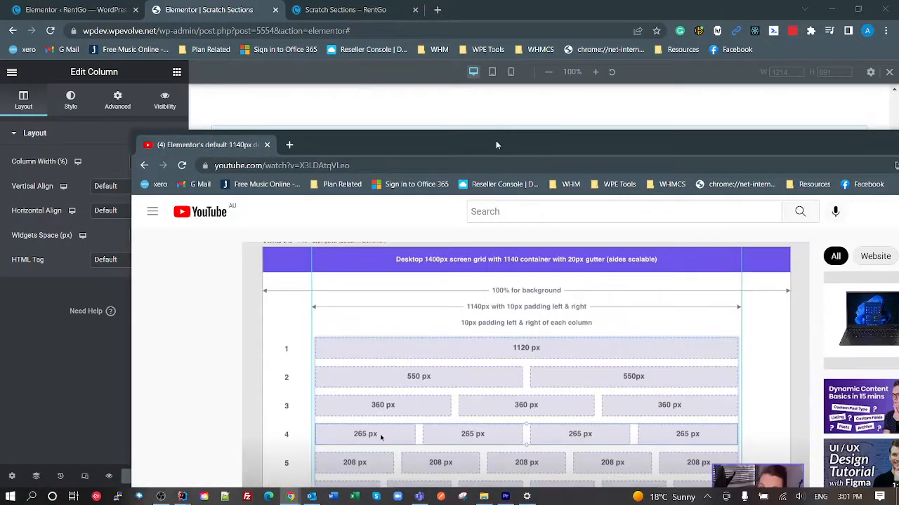
double_click(495, 142)
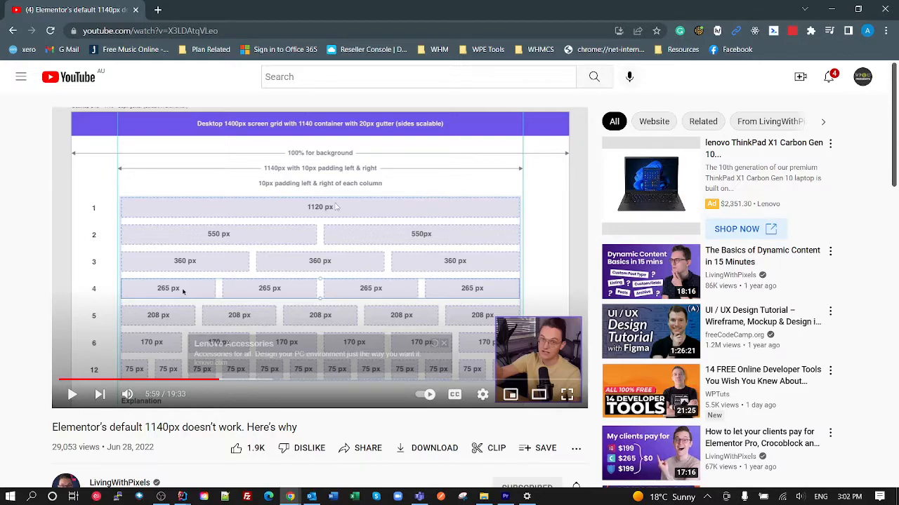
scroll(347, 287, "down", 1)
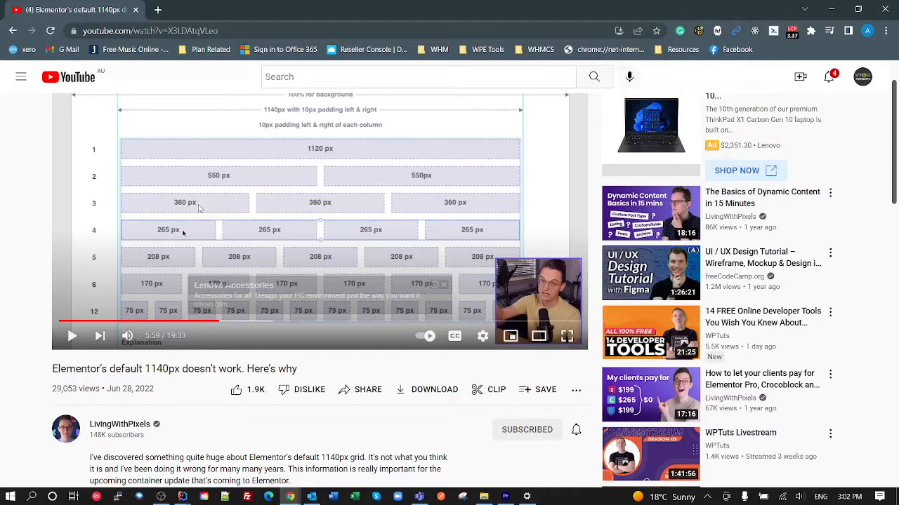
left_click(186, 205)
left_click(254, 230)
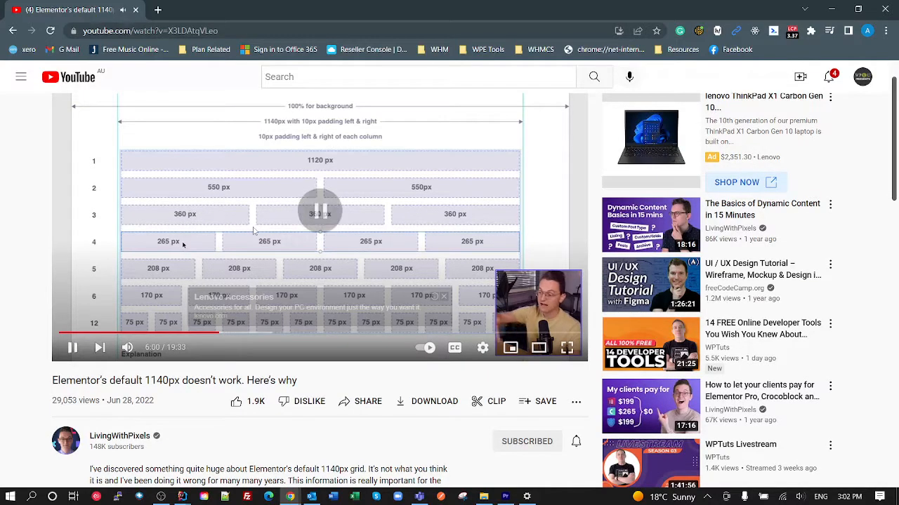